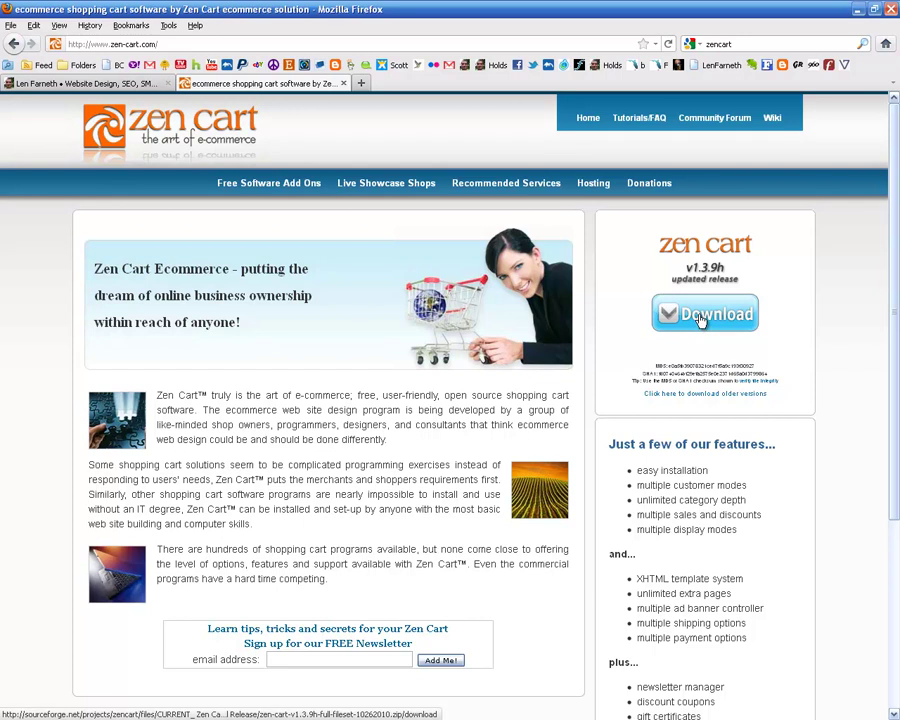
Step: Start the Zen Cart v1.3.9h download, choose to save the file, and set the save location to the Zipped Files folder on C:
left_click(702, 319)
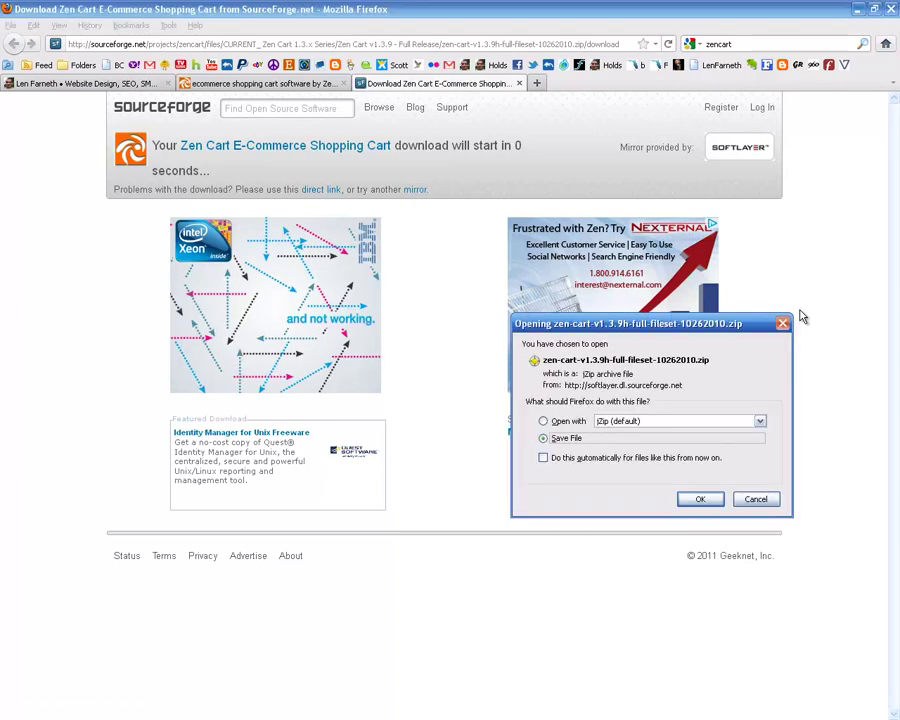
left_click(701, 500)
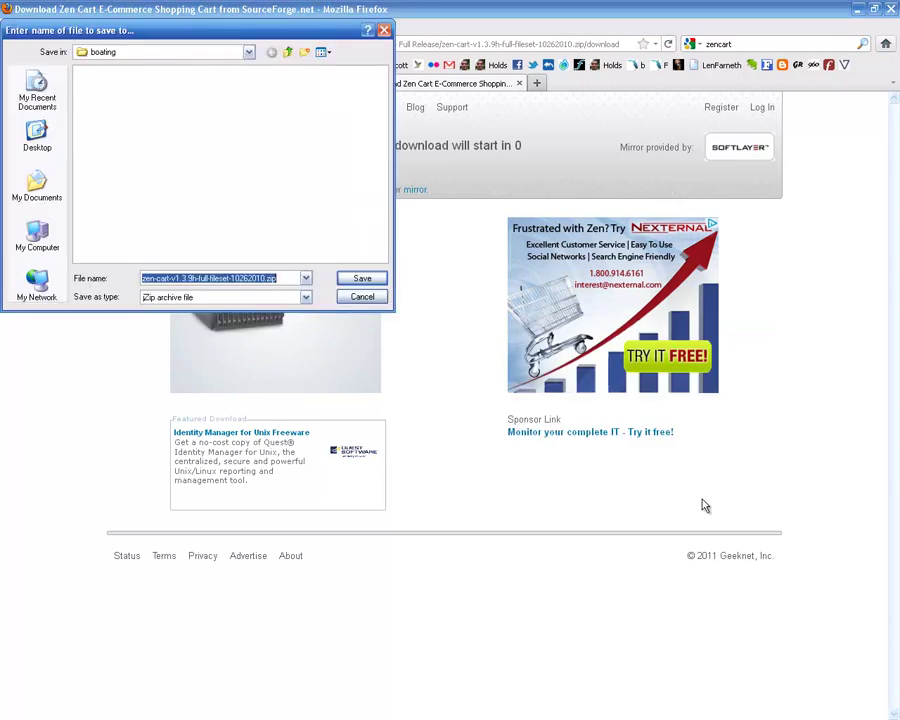
left_click(250, 52)
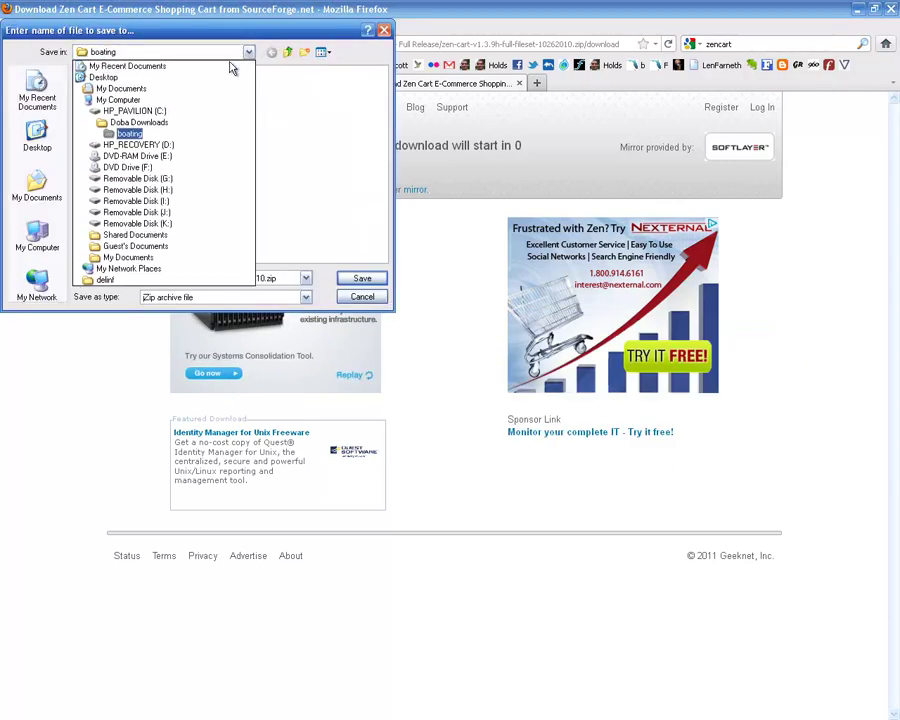
left_click(140, 111)
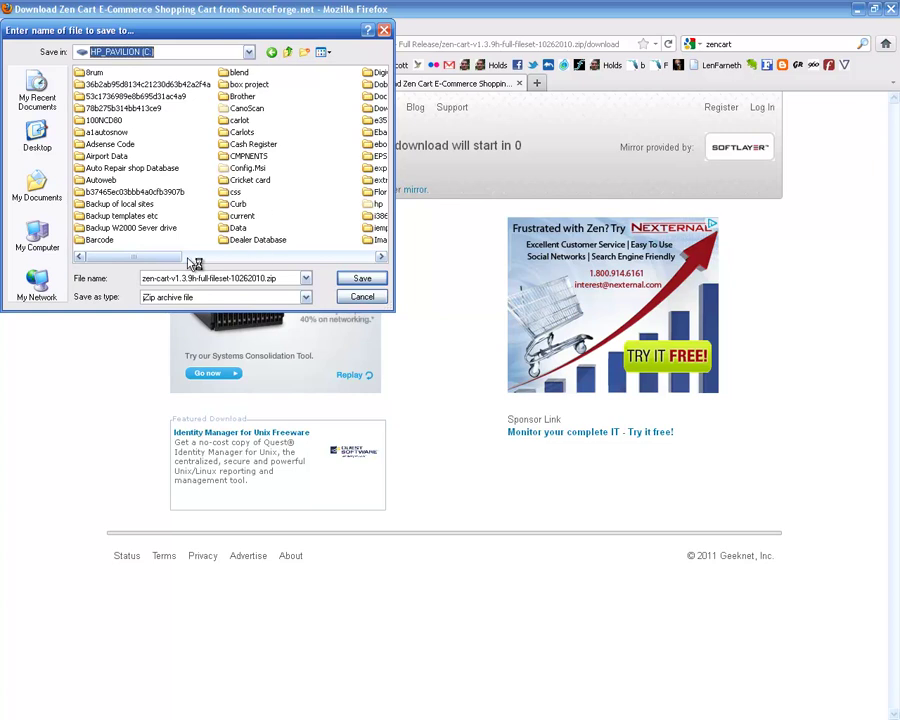
left_click_drag(176, 257, 350, 280)
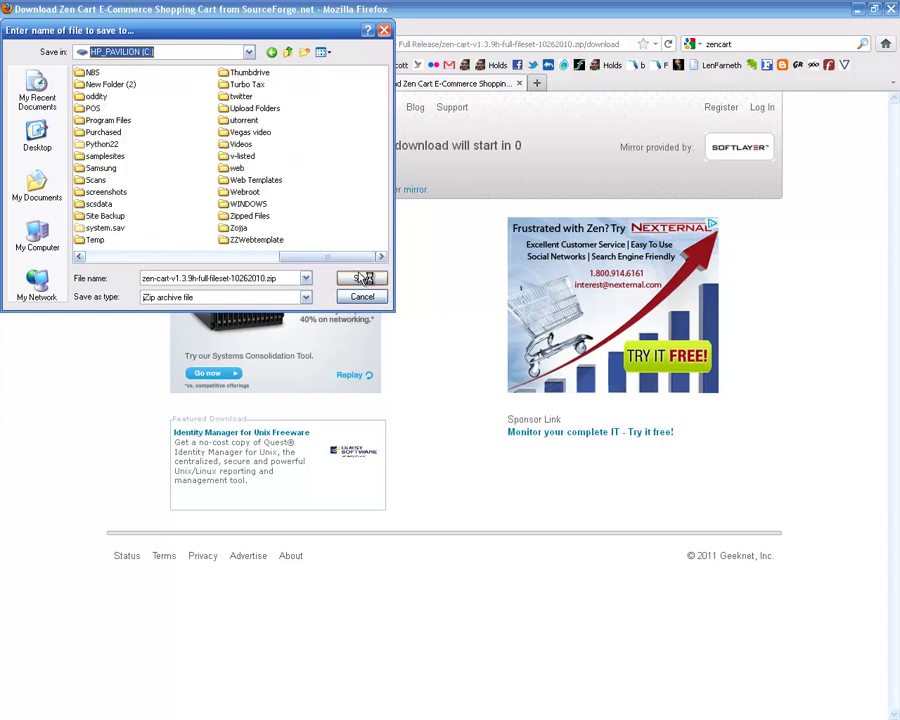
double_click(237, 216)
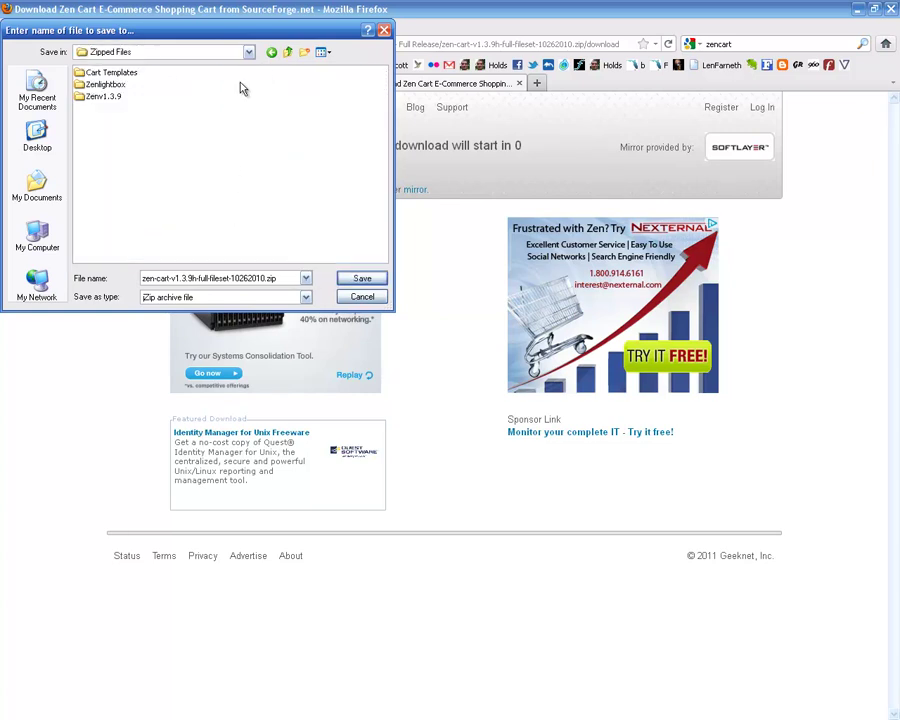
Step: Create a new folder named keys inside Zipped Files and save zen-cart-v1.3.9h-full-fileset-10262010.zip in it
left_click(305, 53)
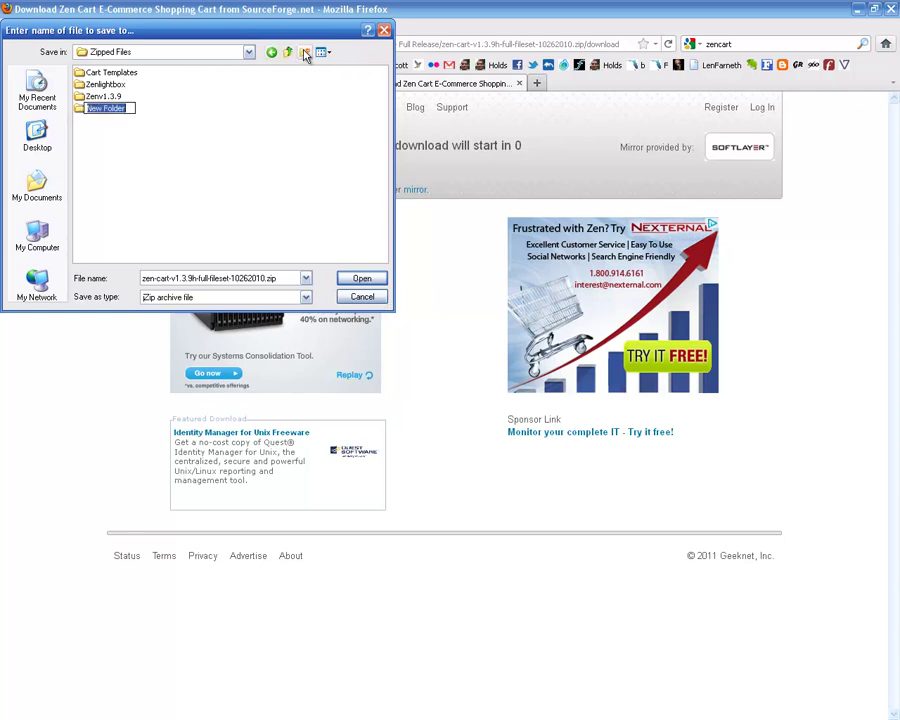
type("keys")
double_click(86, 110)
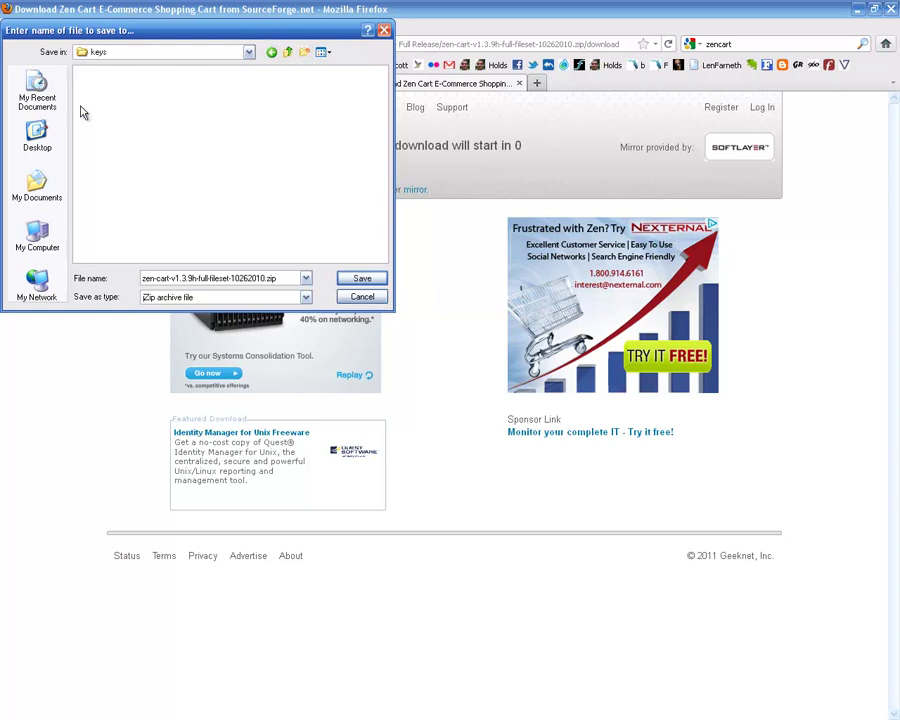
left_click(363, 280)
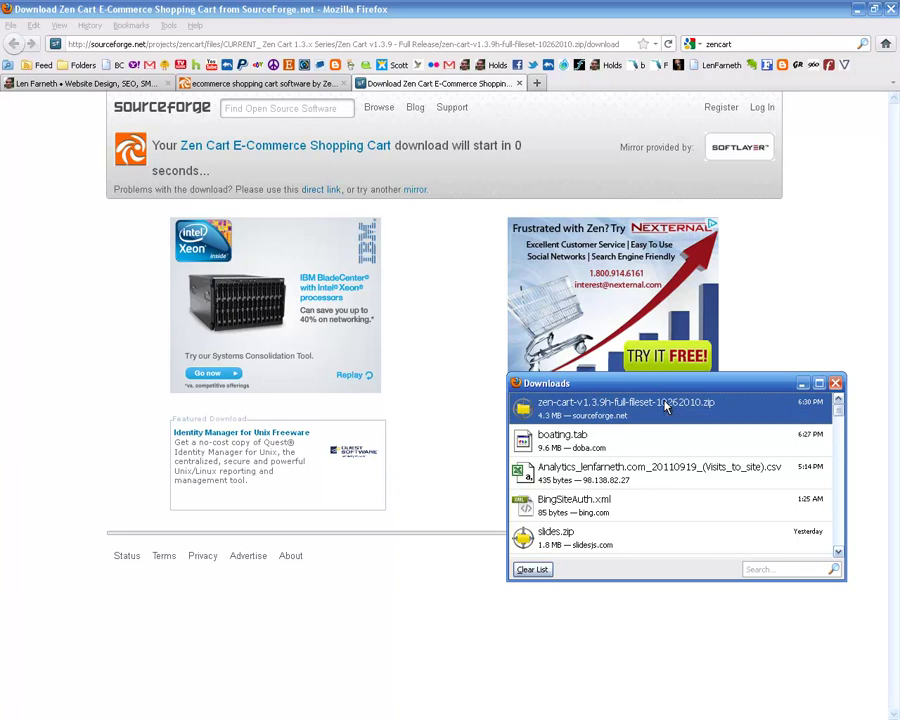
Step: Open the downloaded Zen Cart archive in jZip and extract all its files to C:\Zipped Files\keys
double_click(624, 404)
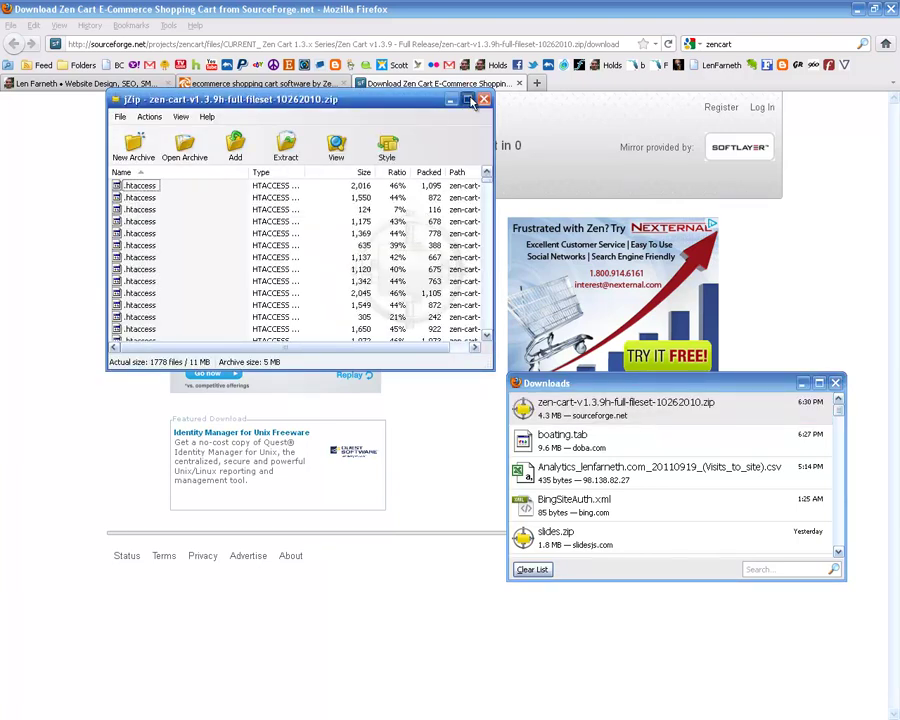
left_click(468, 100)
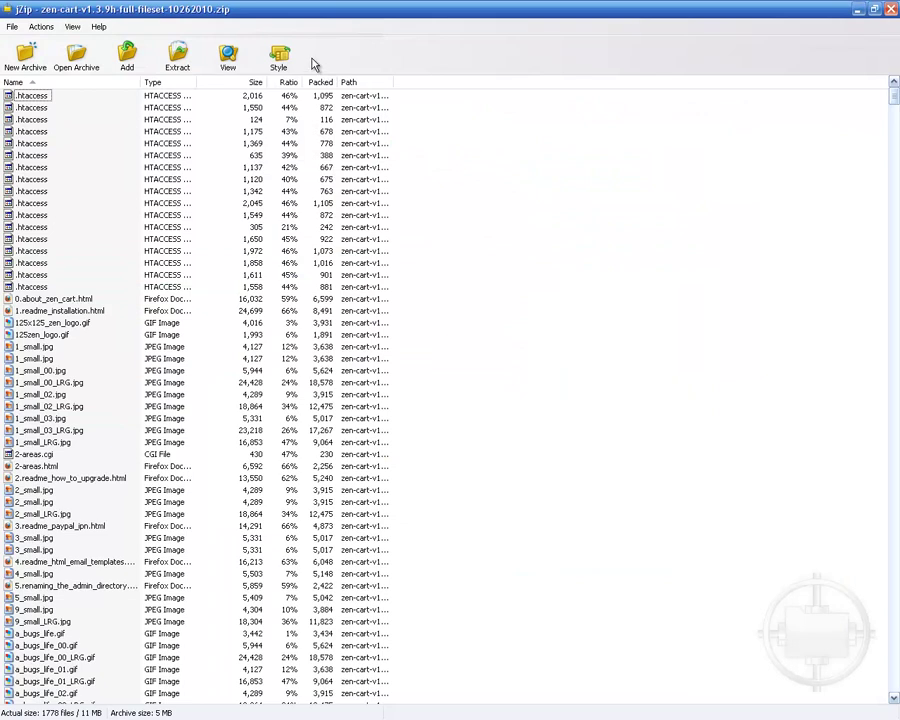
left_click(185, 57)
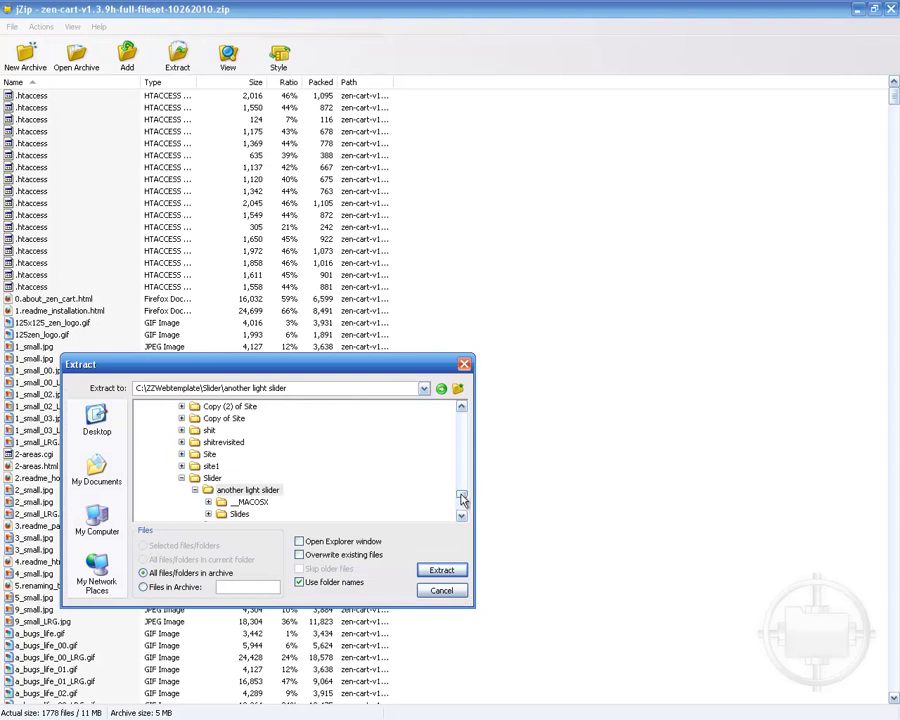
left_click_drag(462, 497, 460, 504)
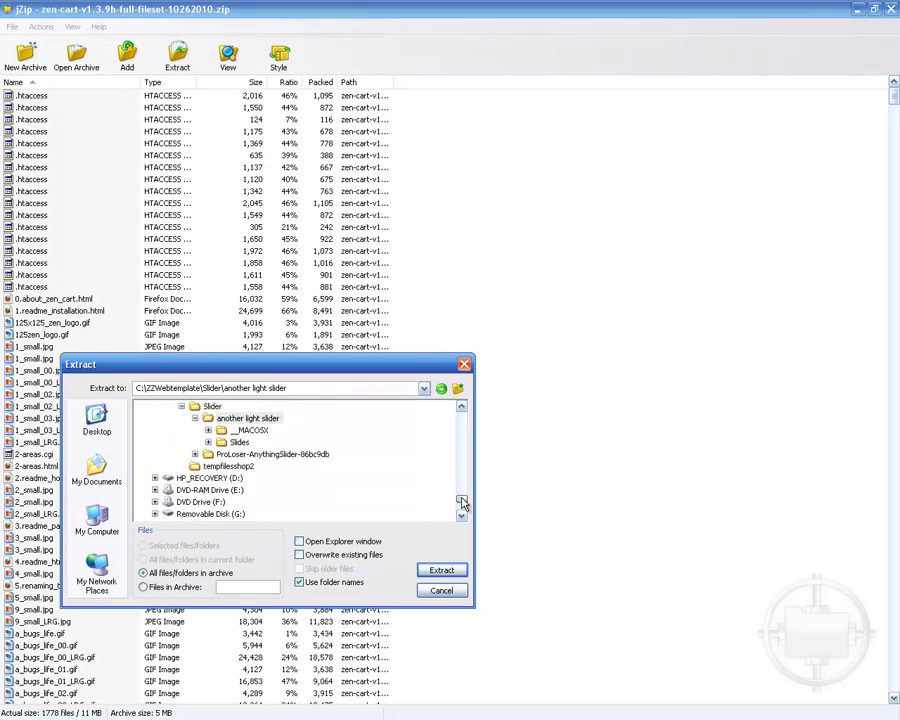
left_click(182, 407)
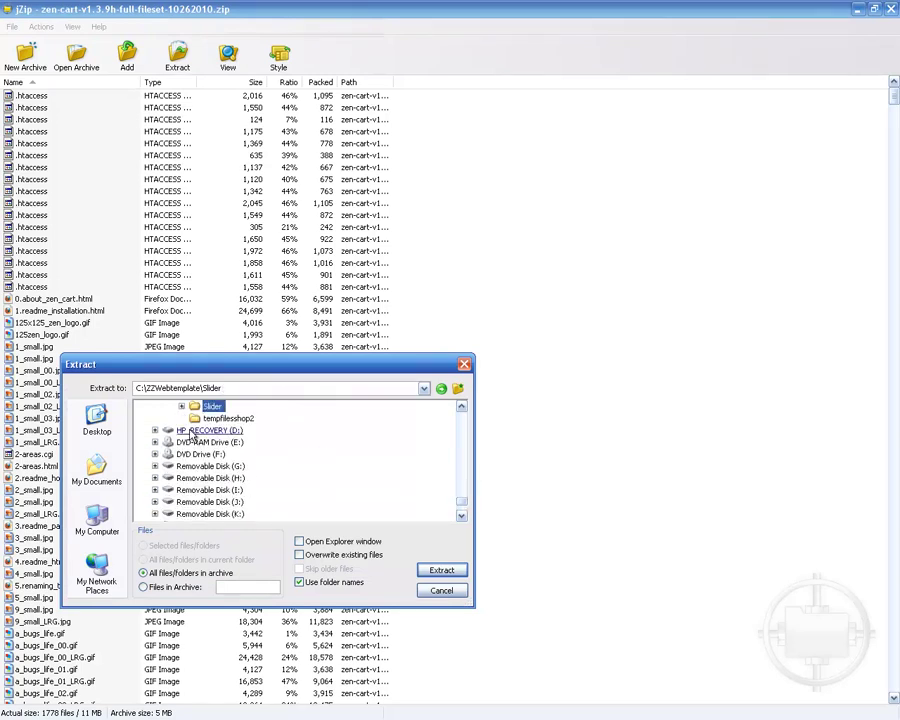
left_click(183, 407)
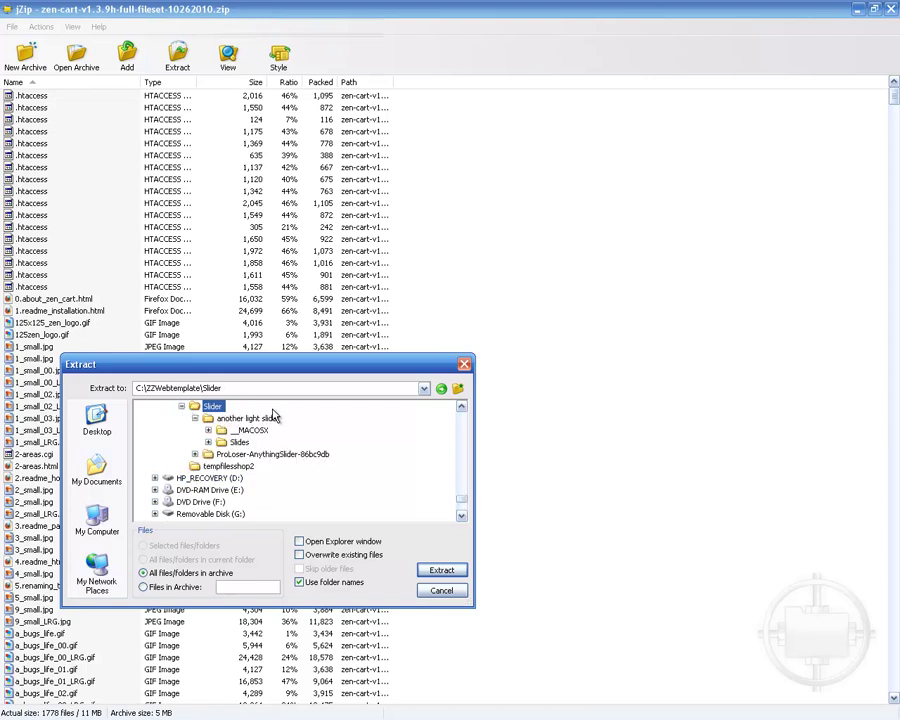
left_click(462, 407)
scroll(462, 407, "up", 4)
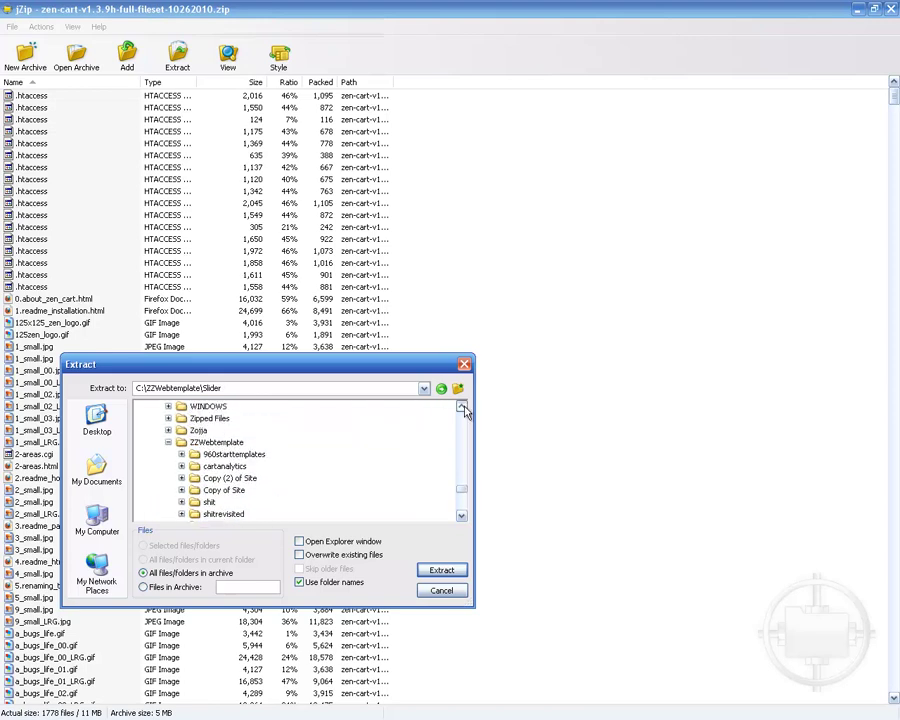
left_click(168, 467)
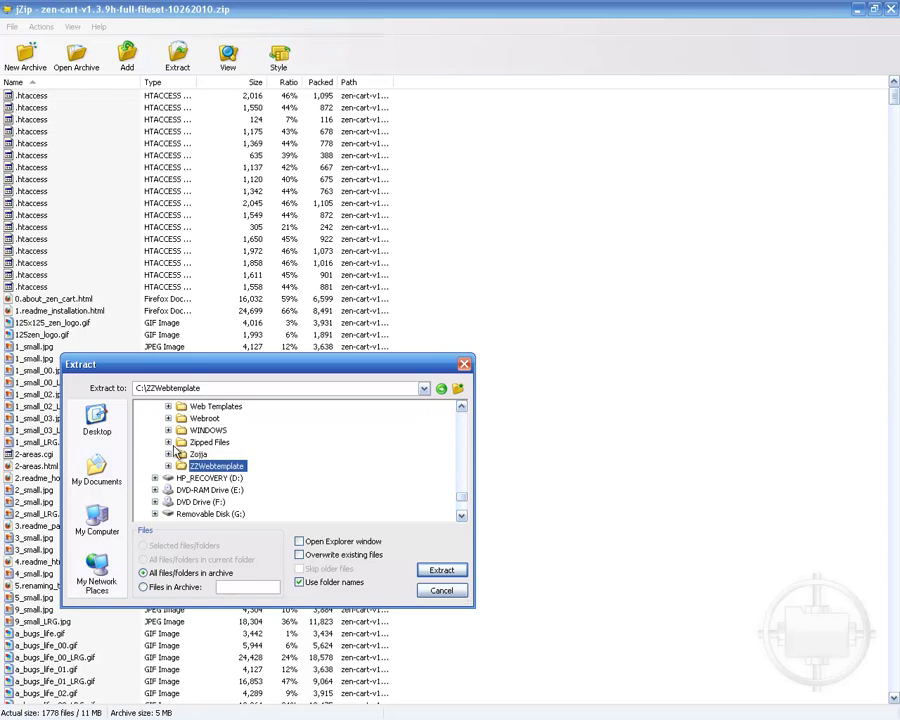
left_click(168, 442)
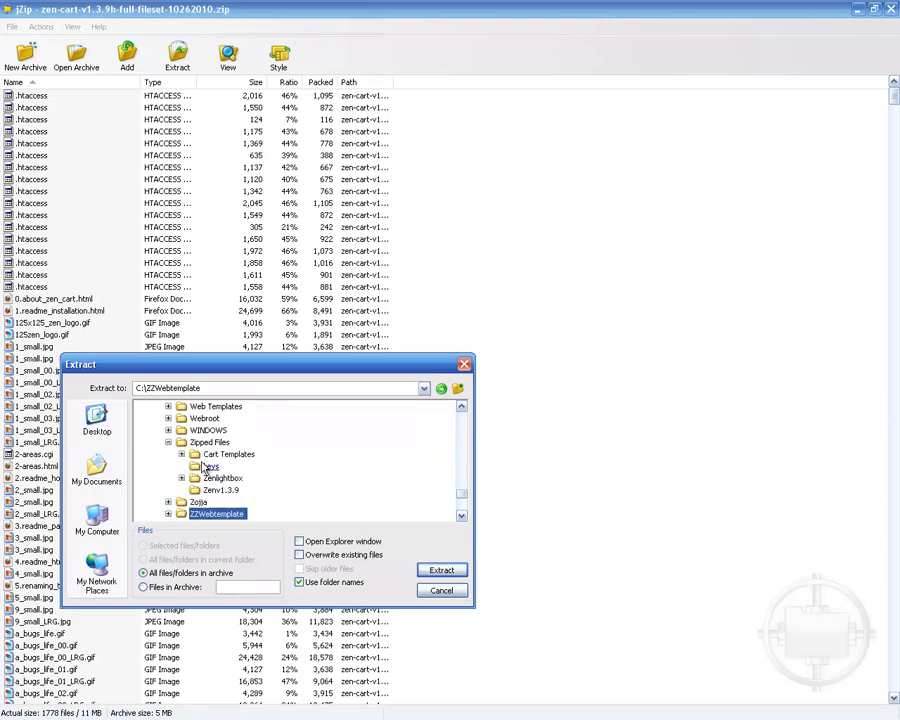
left_click(210, 466)
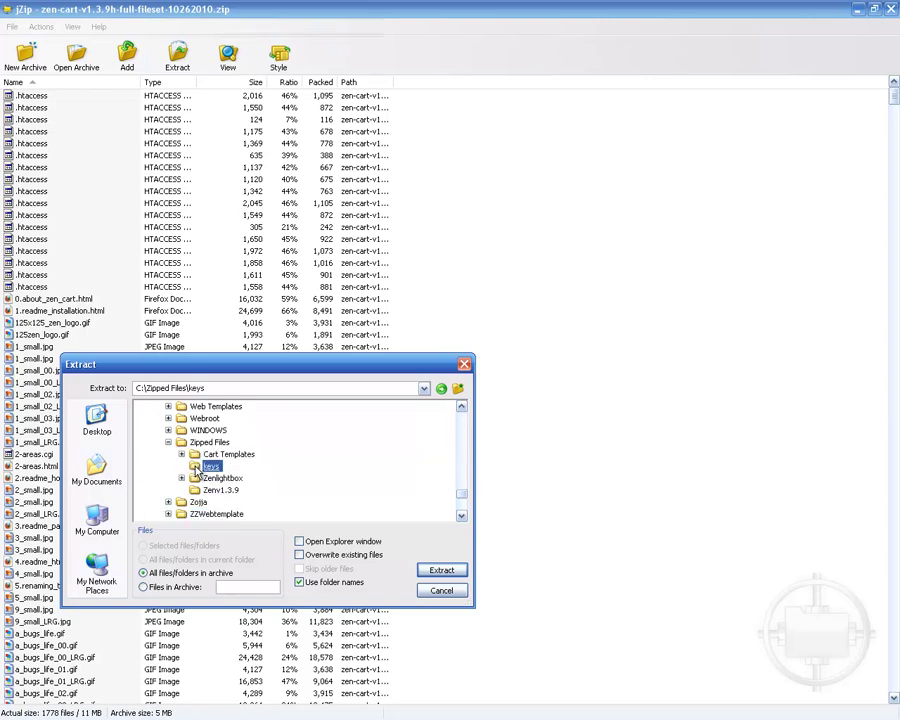
left_click(443, 571)
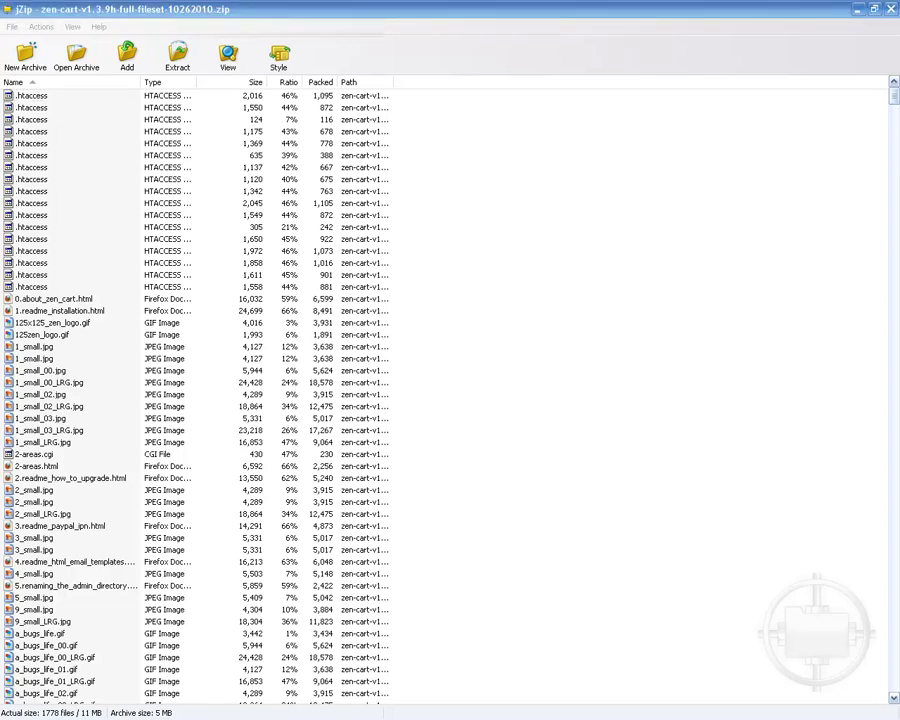
Step: Switch to FileZilla, maximize it, and connect to the site owner's saved personal-domain entry from the Site Manager
left_click_drag(0, 88, 430, 92)
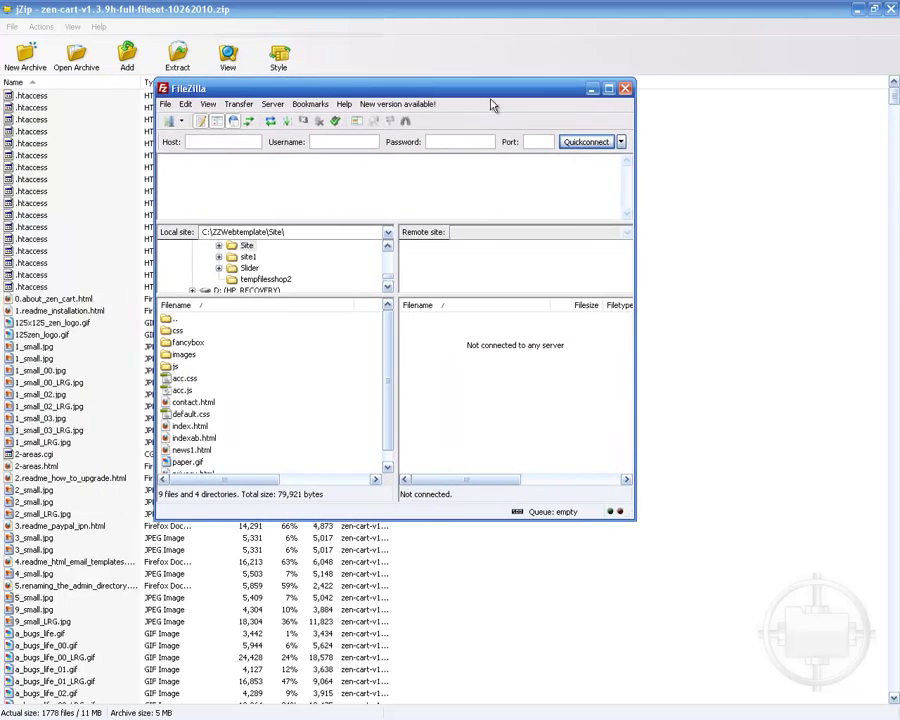
left_click(608, 88)
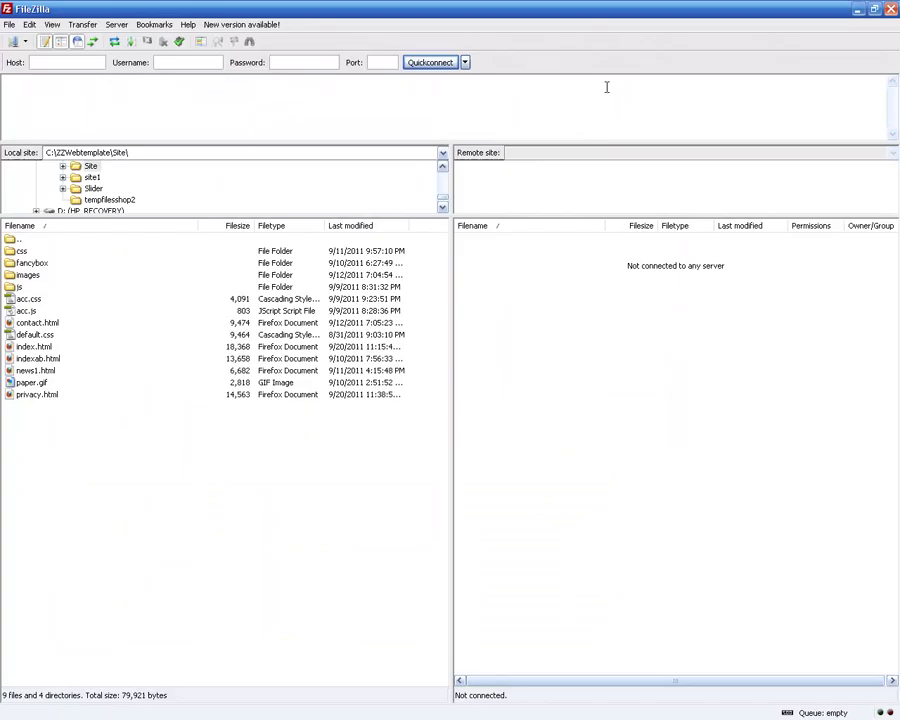
left_click(14, 41)
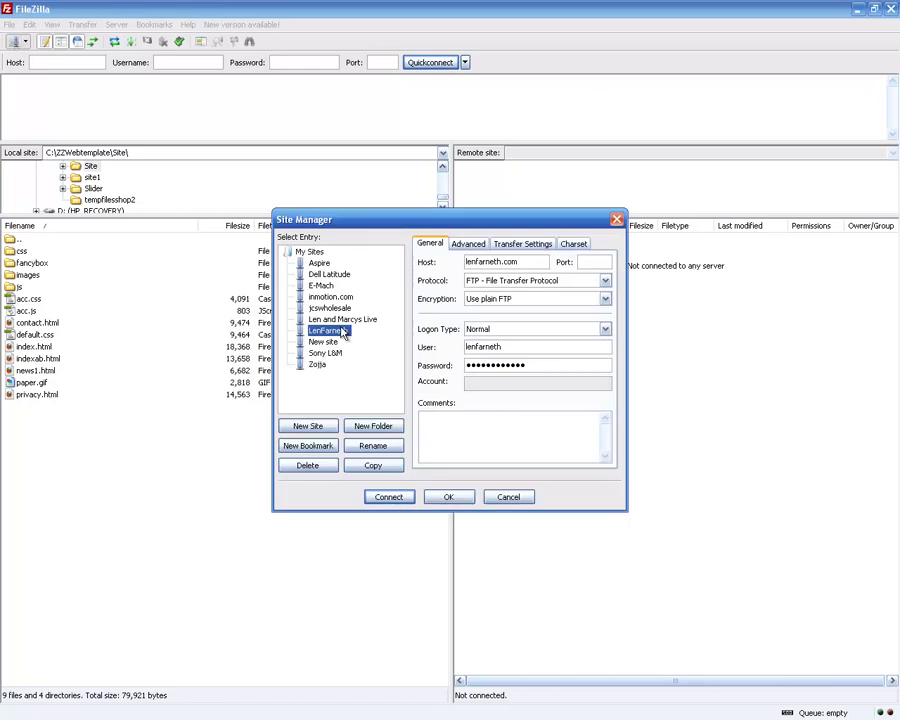
double_click(330, 331)
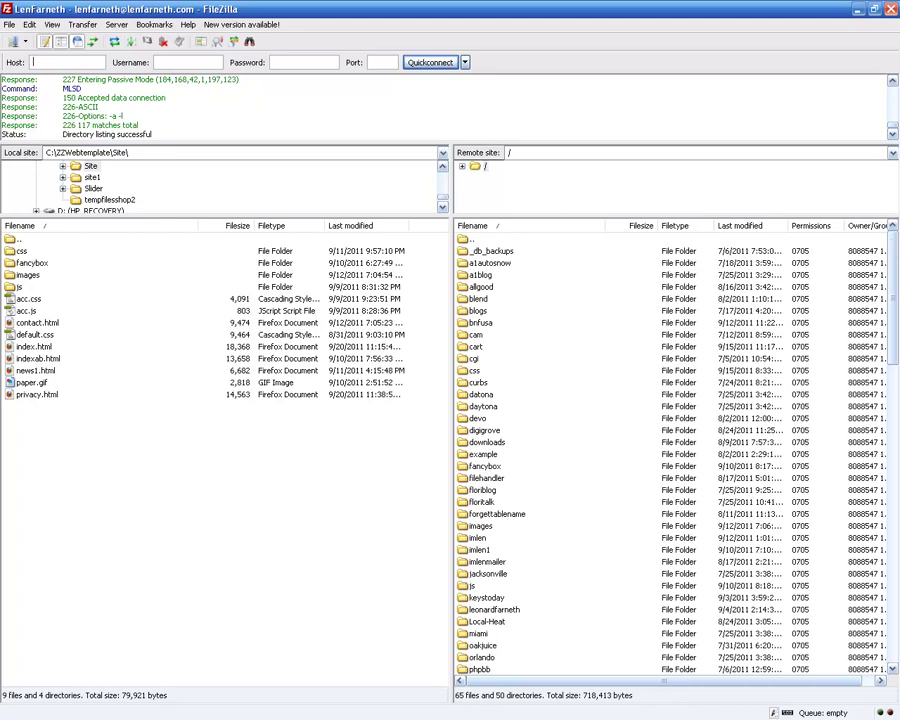
Step: Create a directory named beach inside the server's keystoday folder and open the new directory
left_click_drag(894, 250, 894, 338)
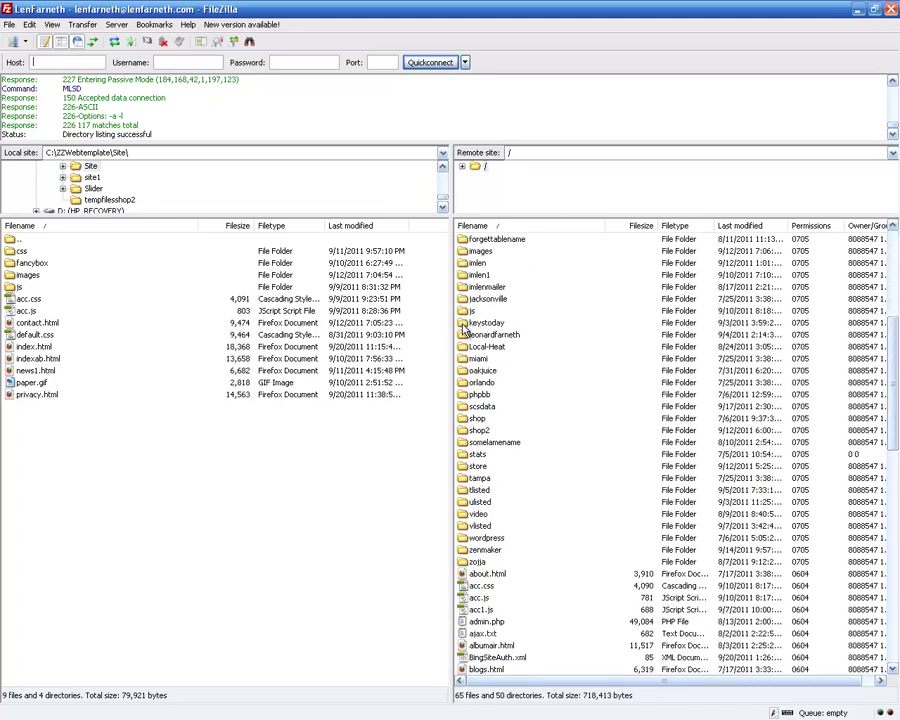
left_click(466, 324)
double_click(466, 324)
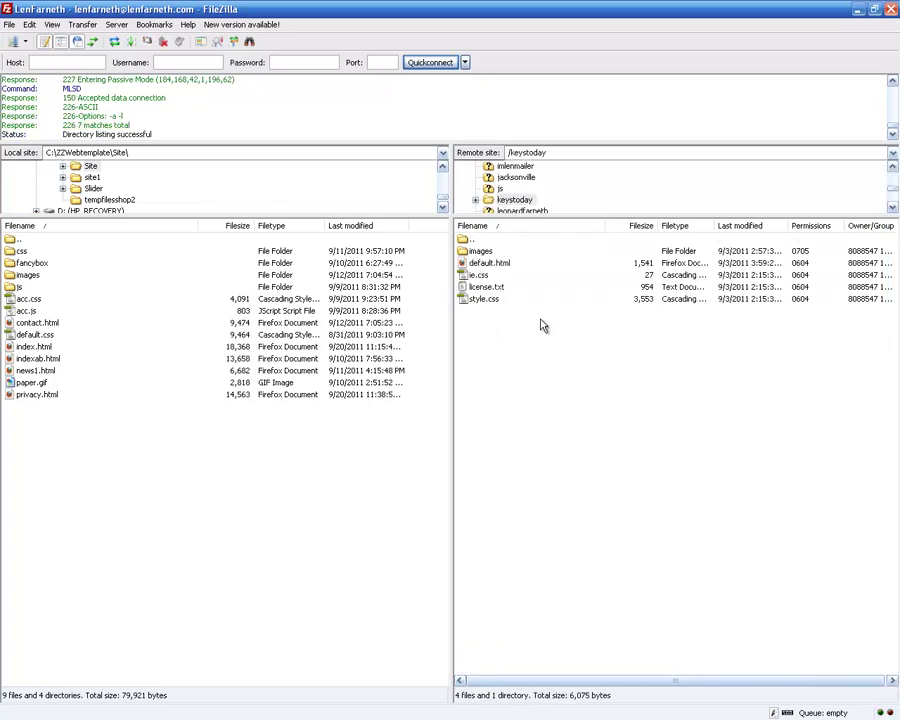
left_click(467, 241)
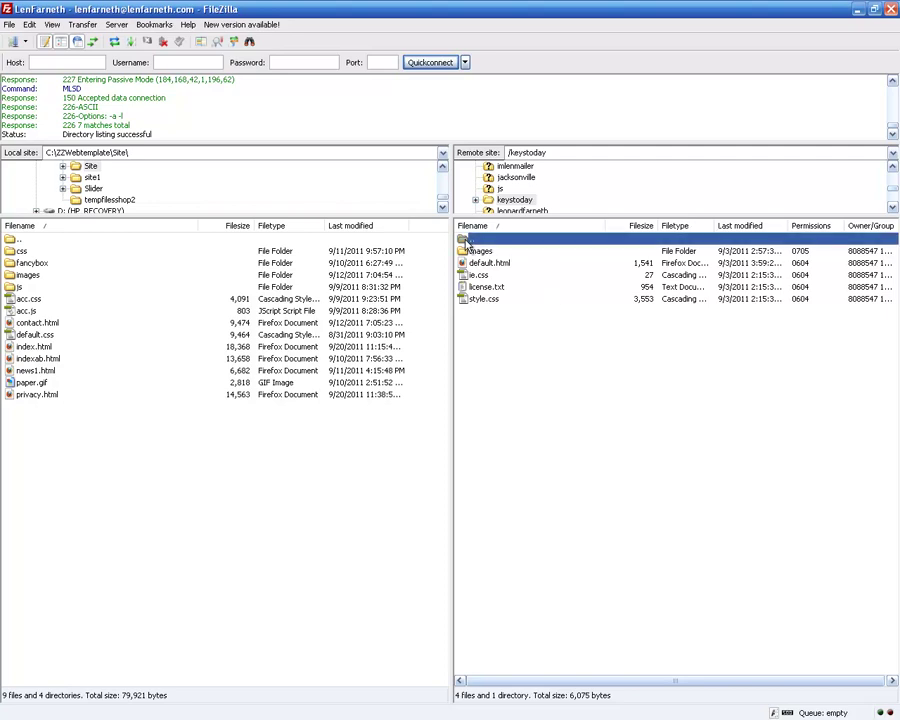
right_click(466, 241)
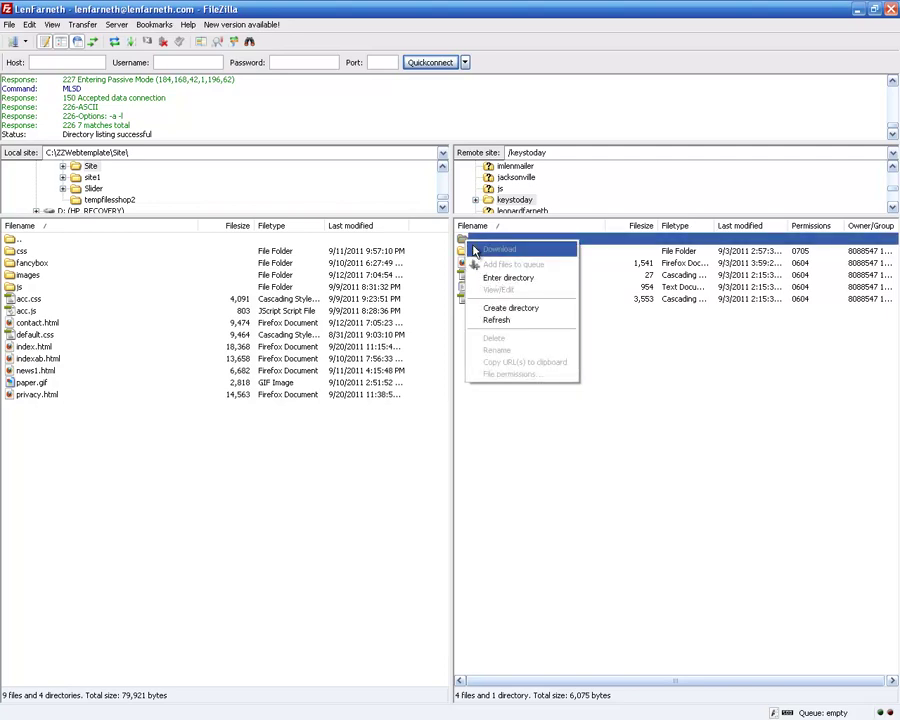
left_click(512, 308)
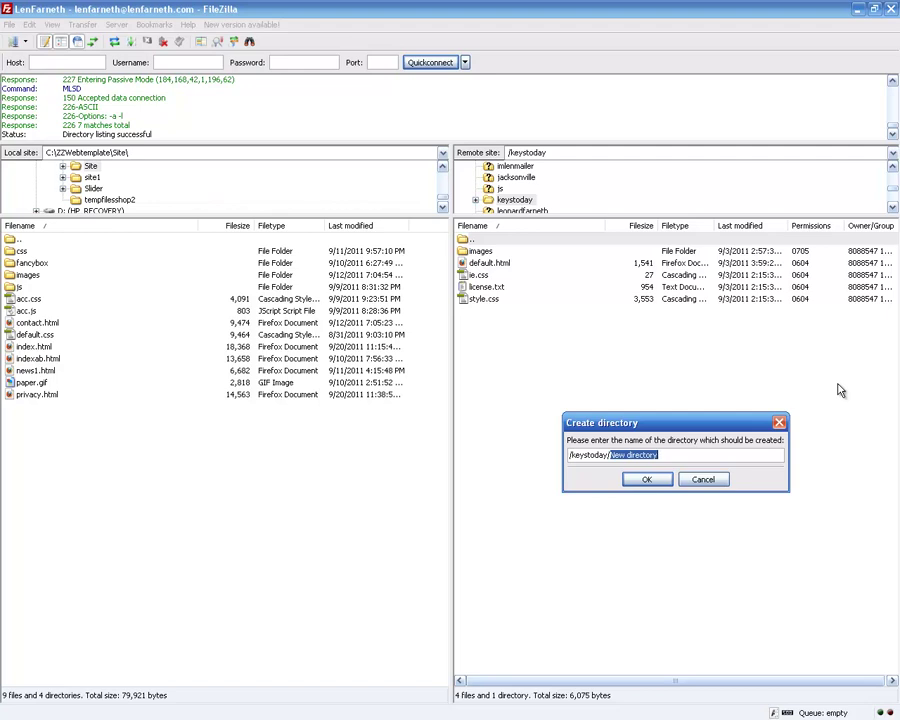
type("beach")
left_click(647, 480)
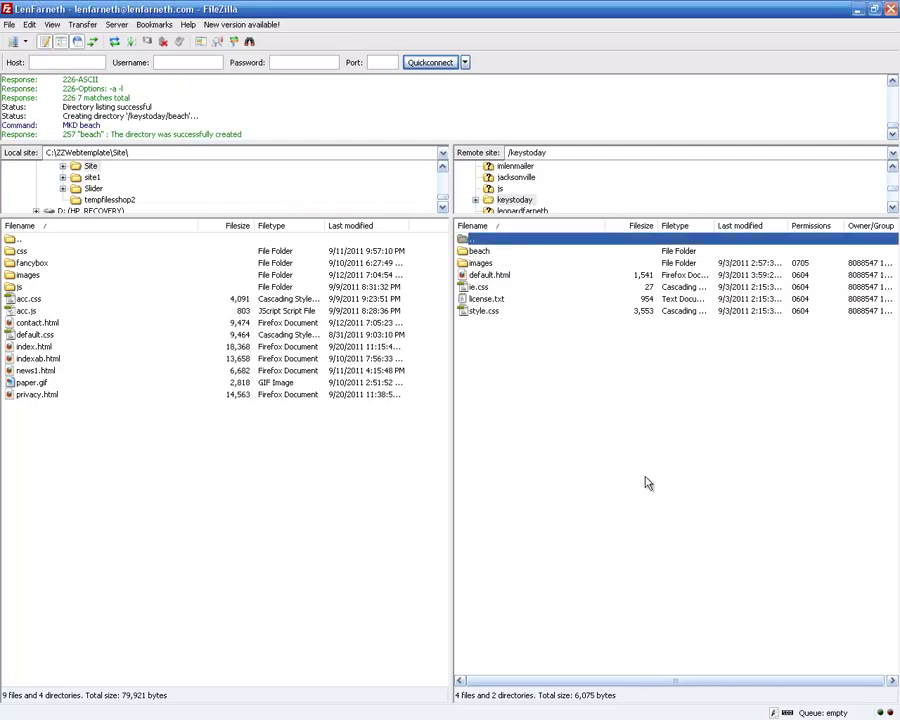
double_click(480, 252)
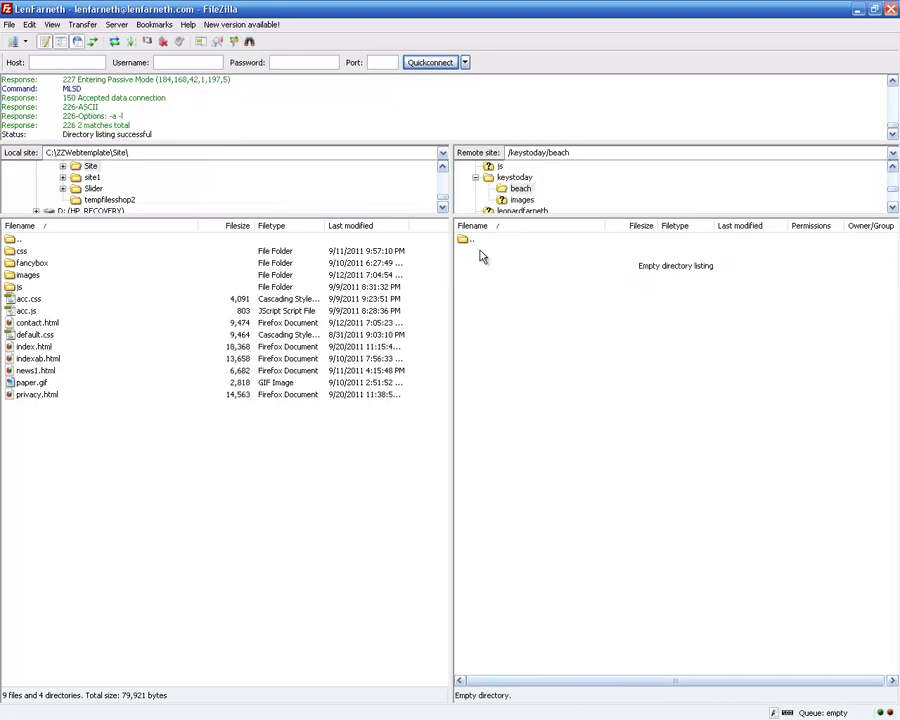
Step: Open the local folder C:\Zipped Files\keys\zen-cart-v1.3.9h-full-fileset-10262010 in FileZilla
double_click(15, 240)
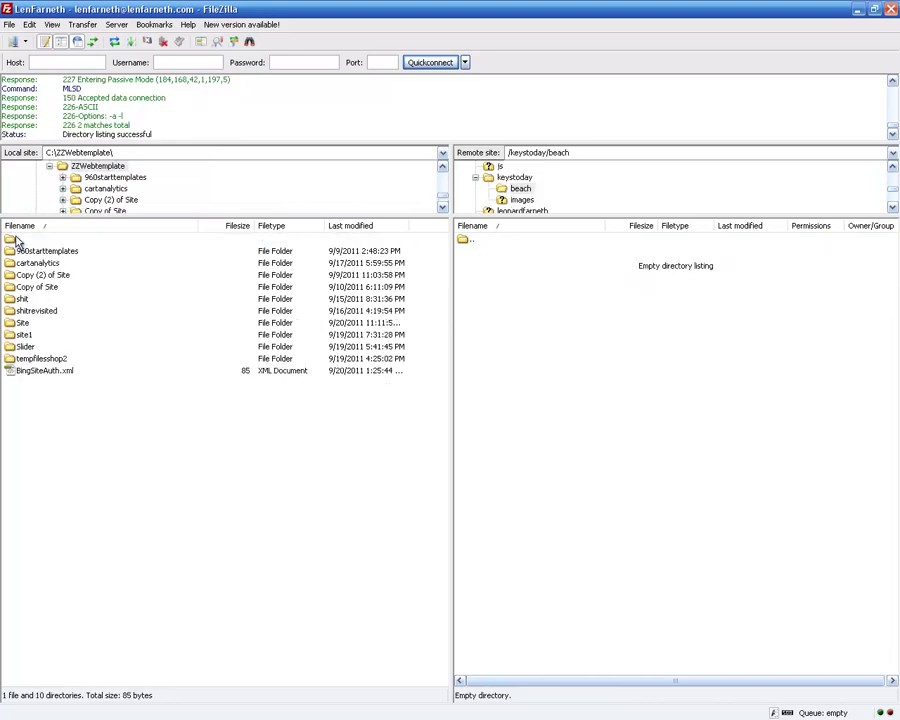
double_click(15, 240)
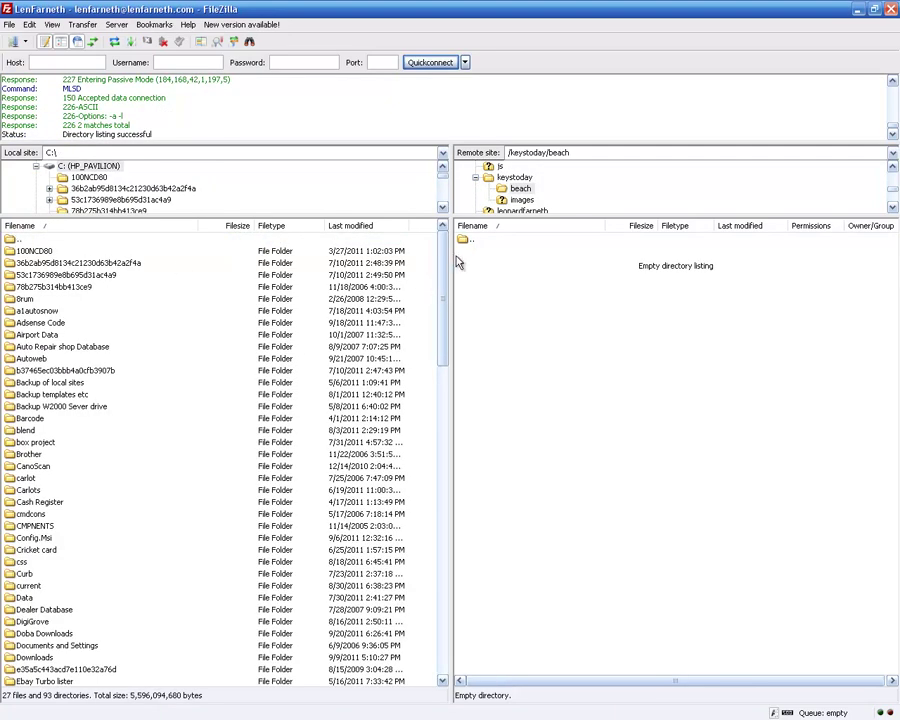
left_click_drag(445, 249, 402, 569)
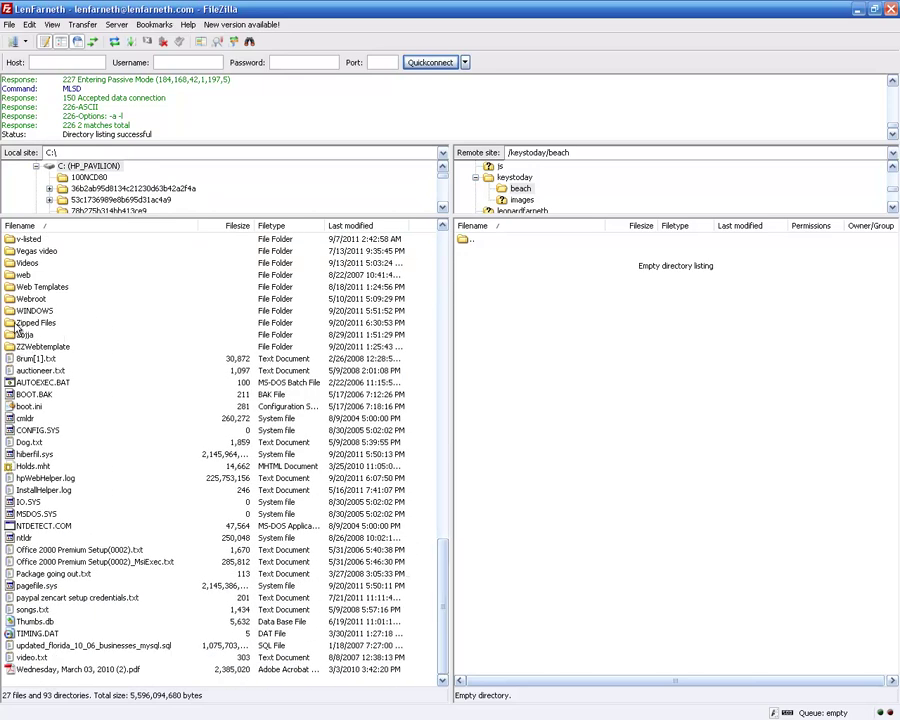
double_click(14, 323)
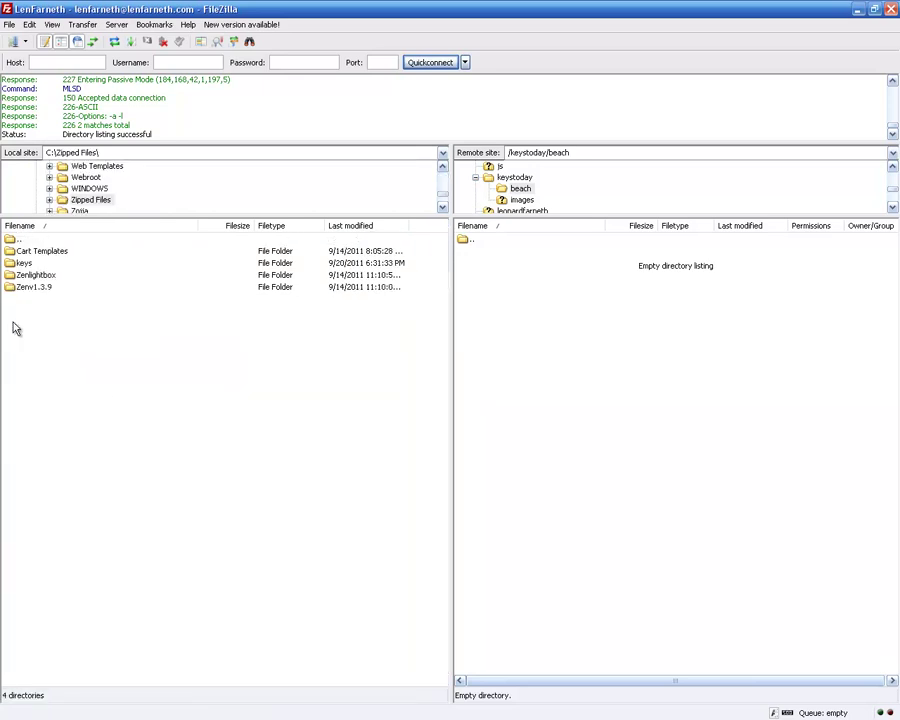
double_click(17, 262)
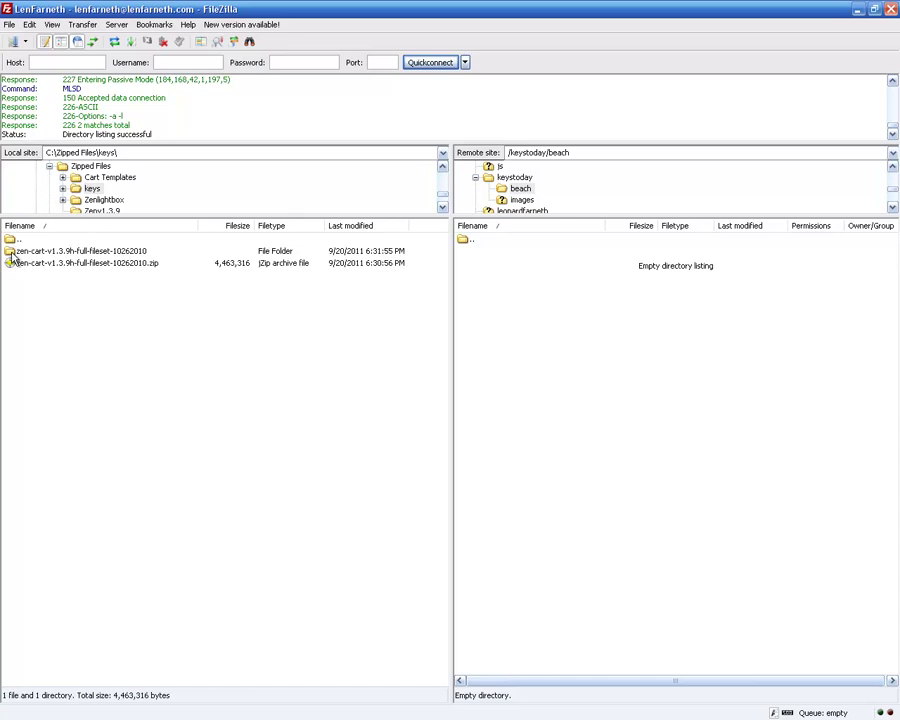
double_click(14, 252)
Step: Select everything in the extracted Zen Cart folder, from admin to vbv_learn_more.html, and upload it to the remote beach directory
left_click(24, 251)
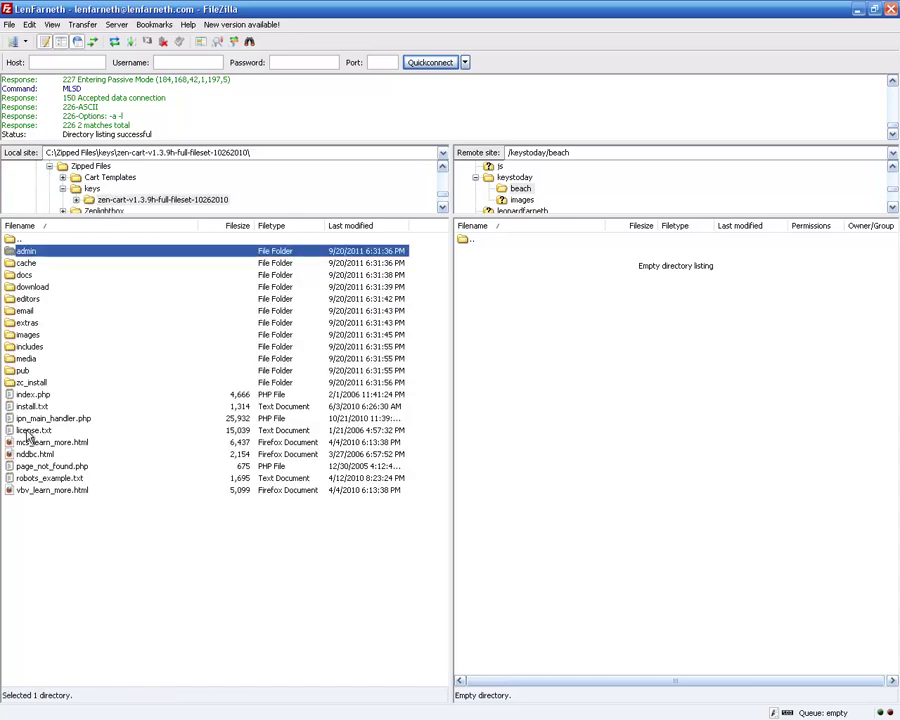
left_click(13, 490)
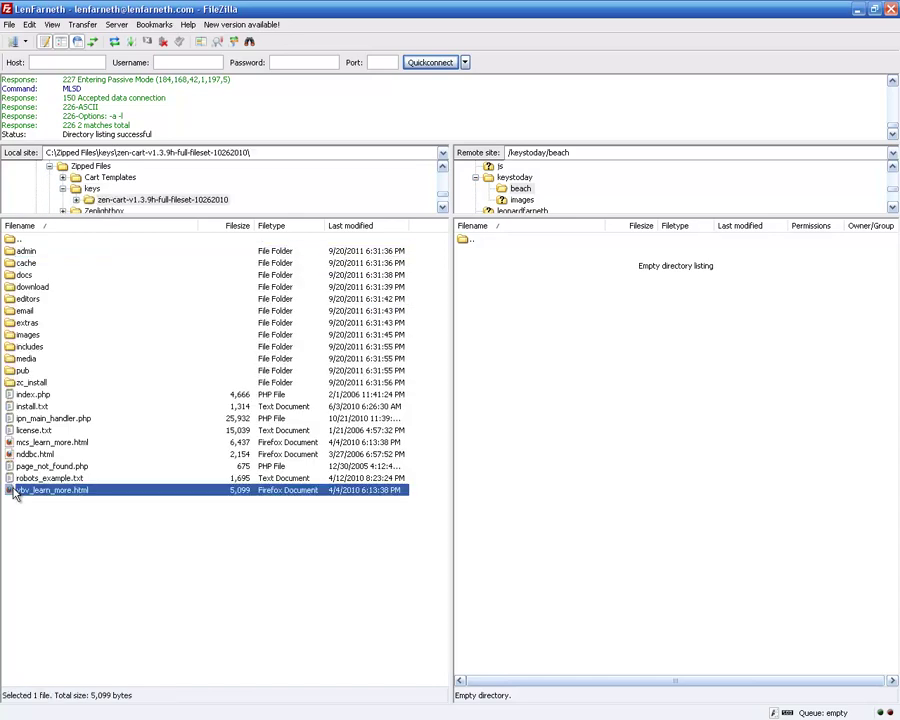
left_click(20, 255, "shift")
right_click(209, 327)
left_click(236, 336)
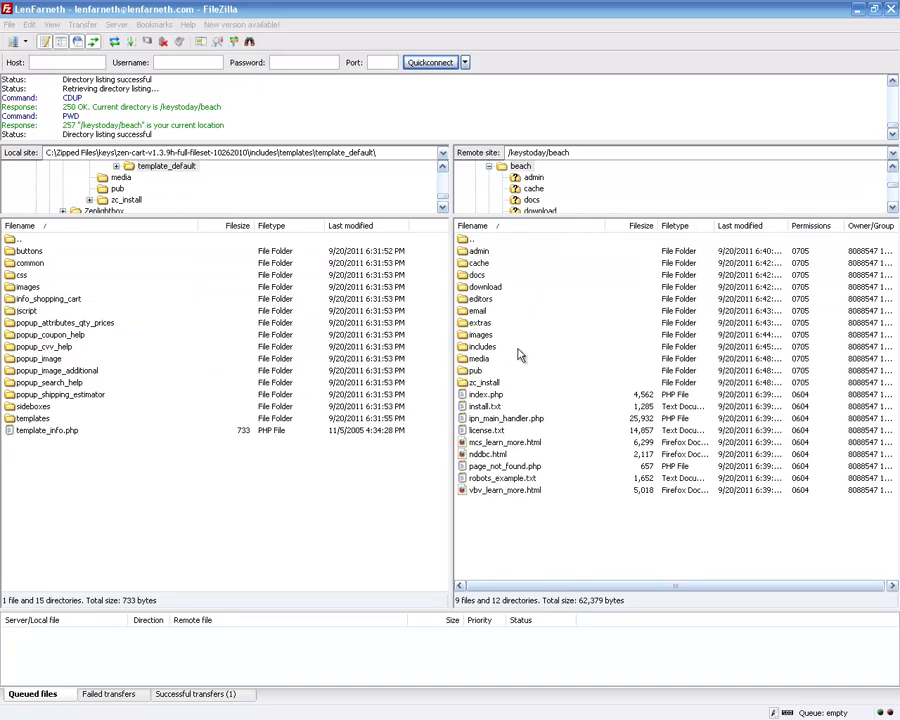
Step: Rename the beach directory inside the server's keystoday folder to boating and check its contents
double_click(466, 240)
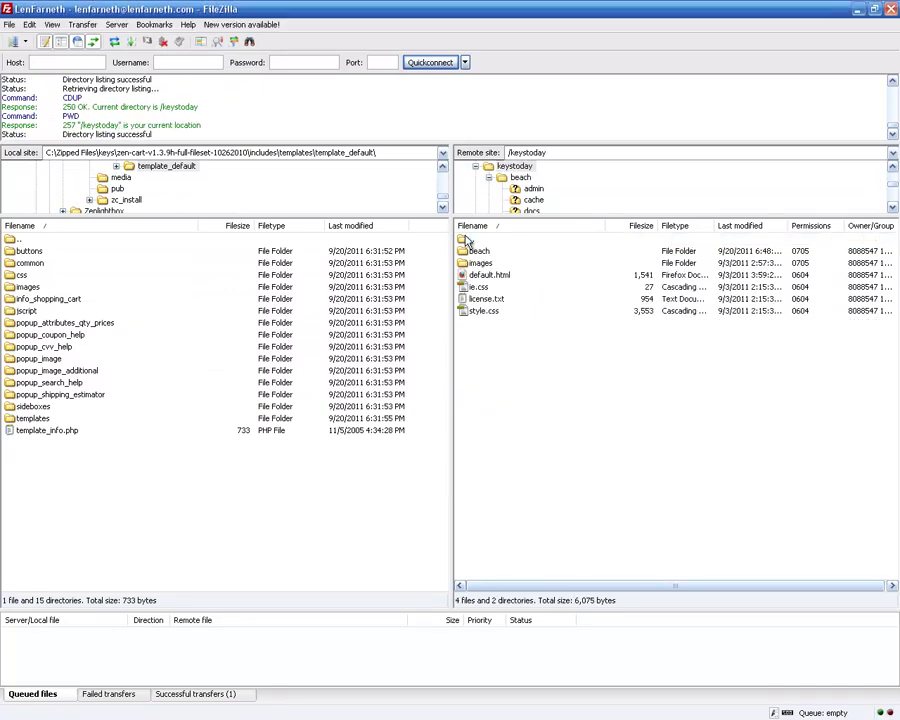
left_click(472, 251)
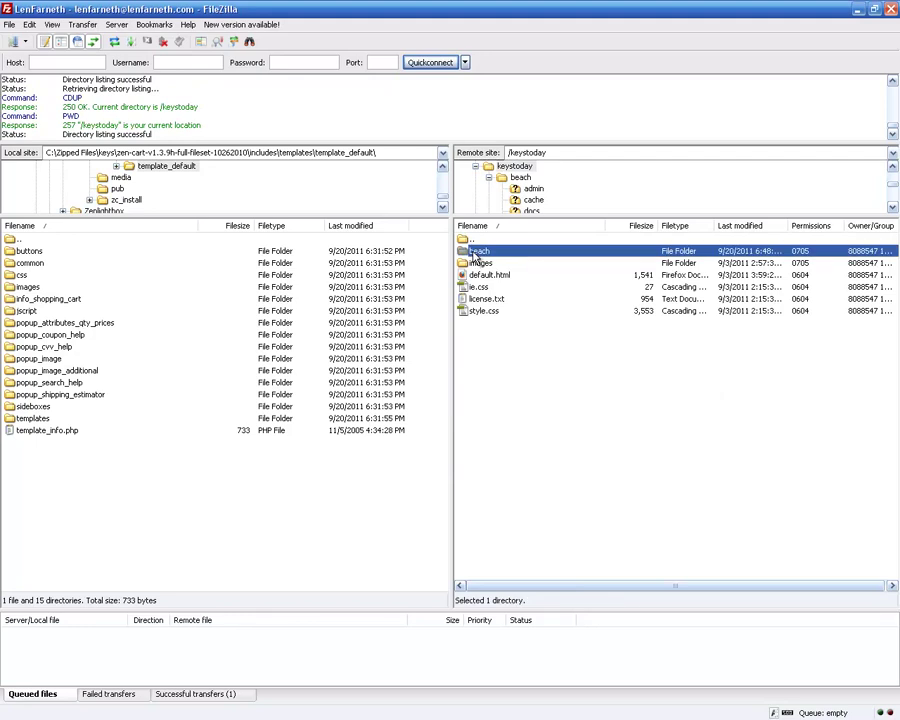
left_click(476, 252)
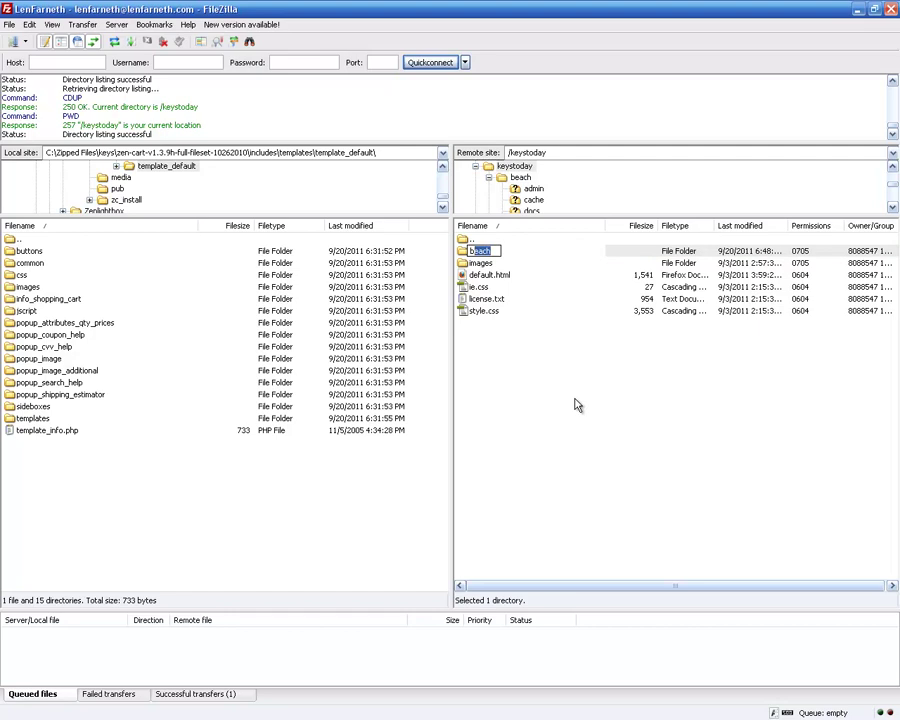
type("boating")
key("Return")
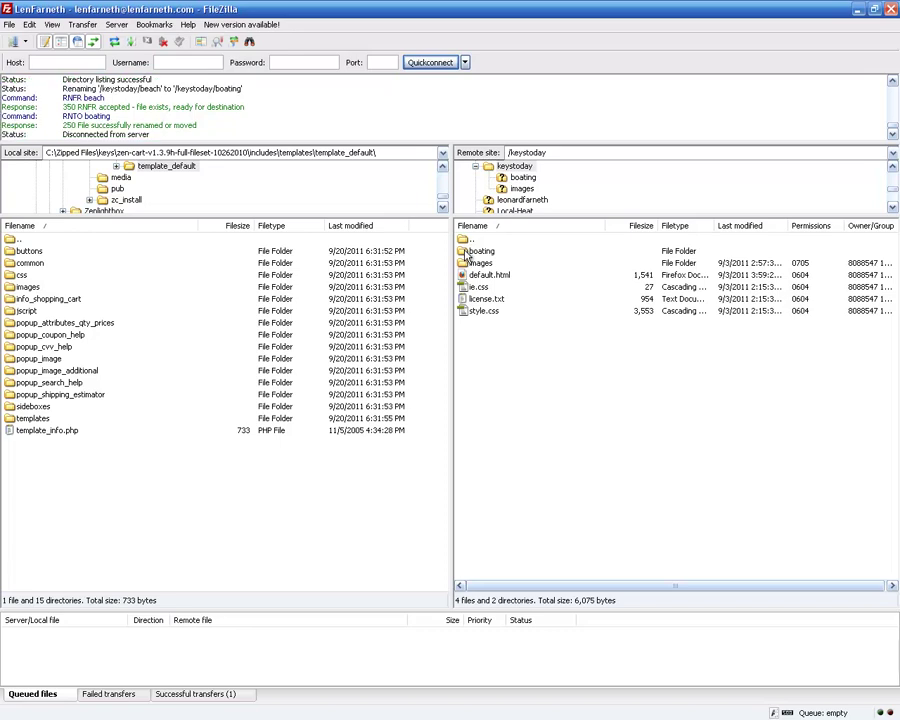
double_click(467, 252)
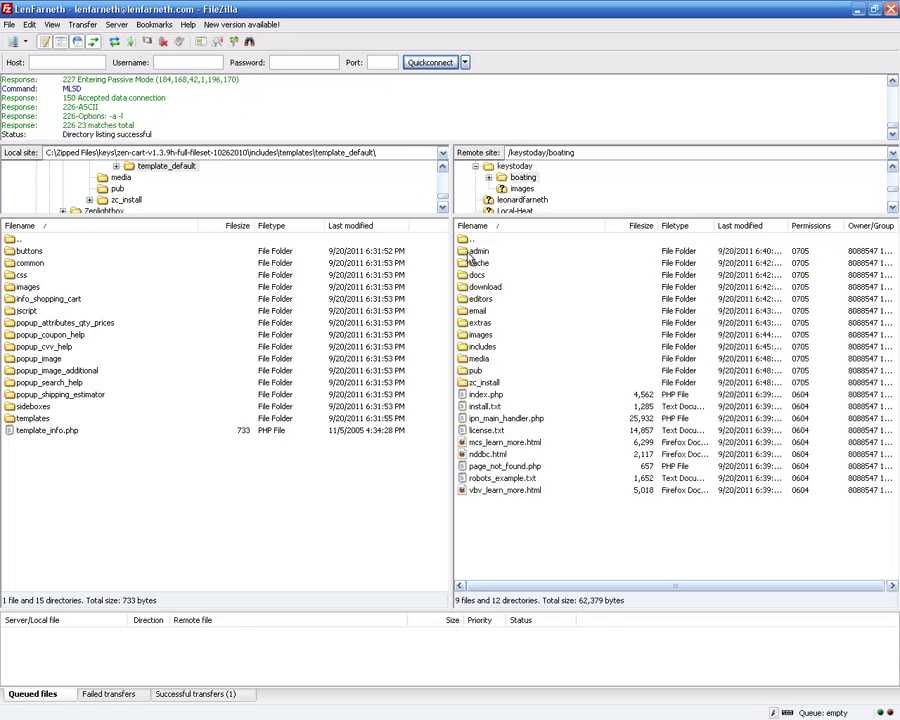
double_click(477, 243)
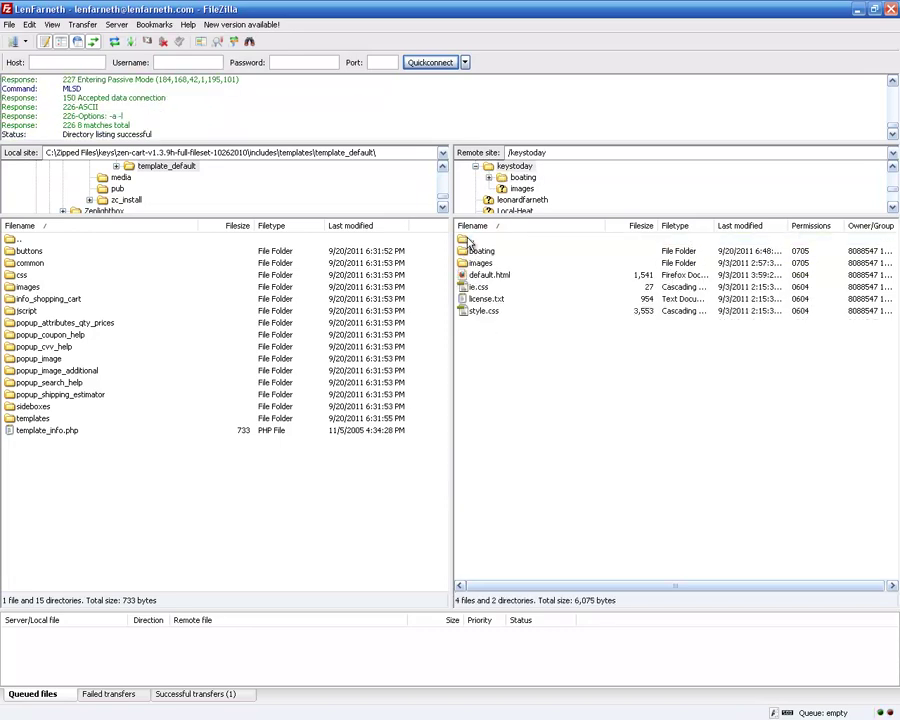
left_click(862, 13)
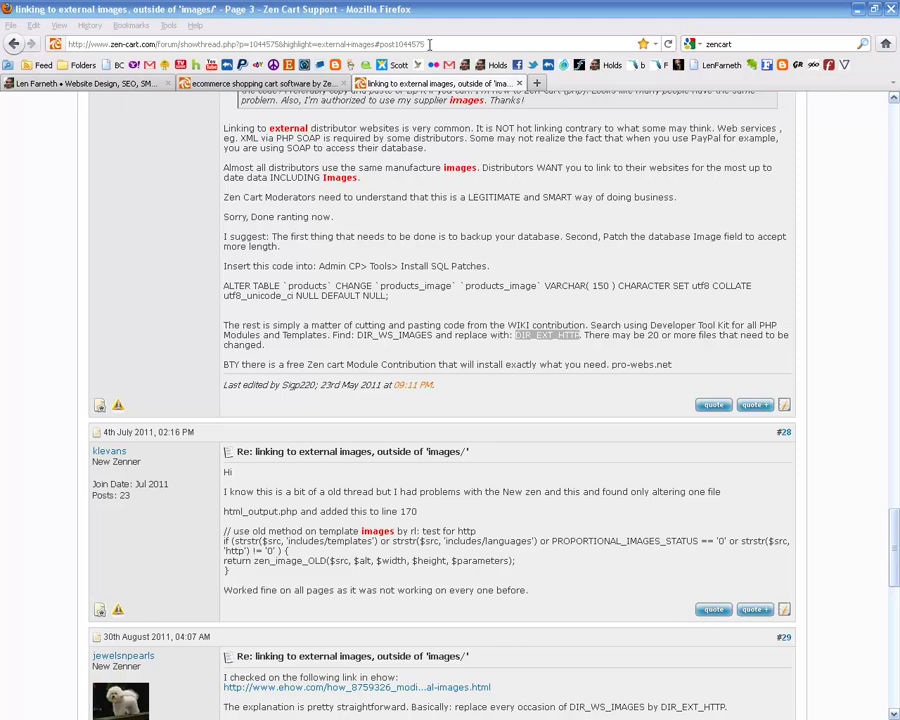
left_click_drag(430, 44, 112, 46)
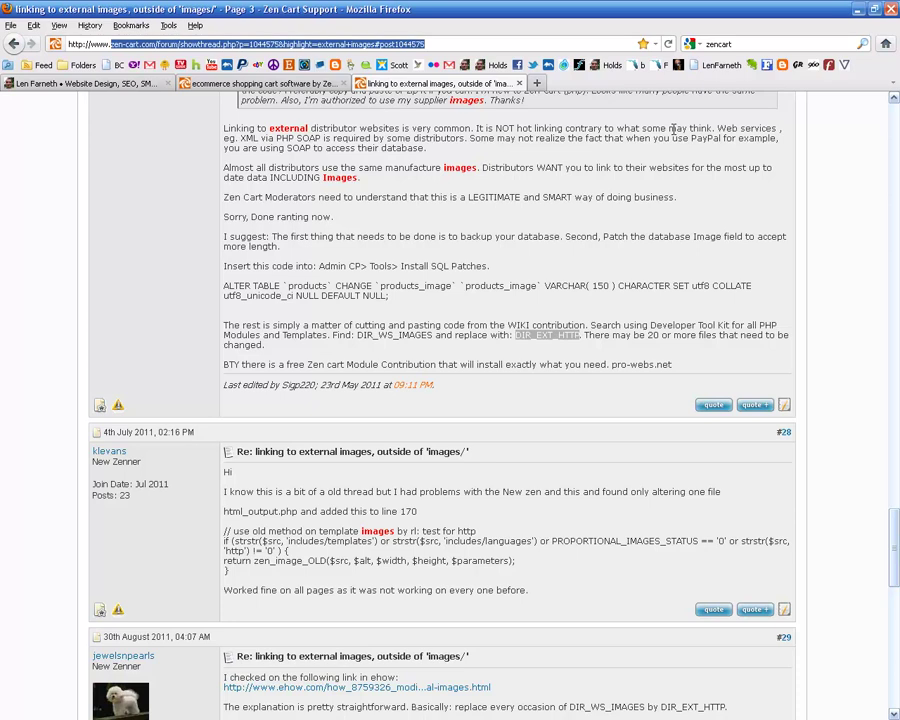
type("keystoda")
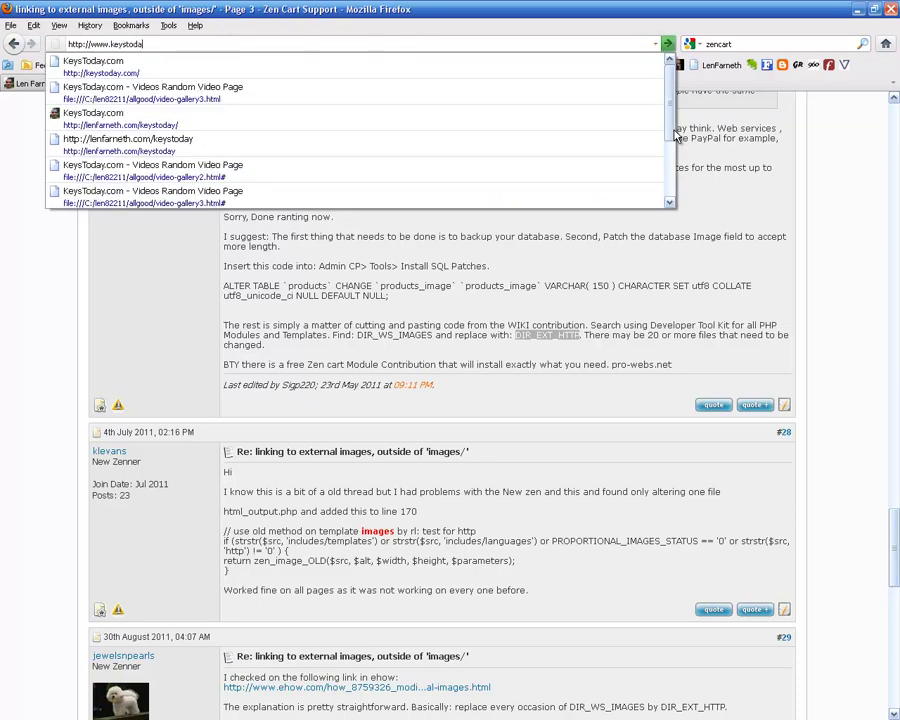
type("y.com/")
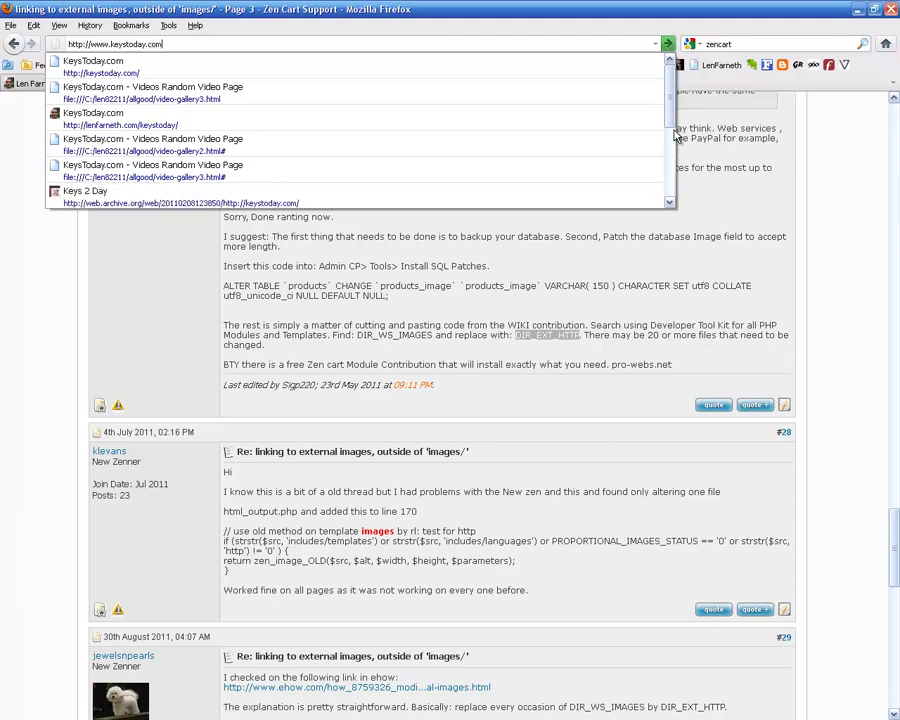
key("Return")
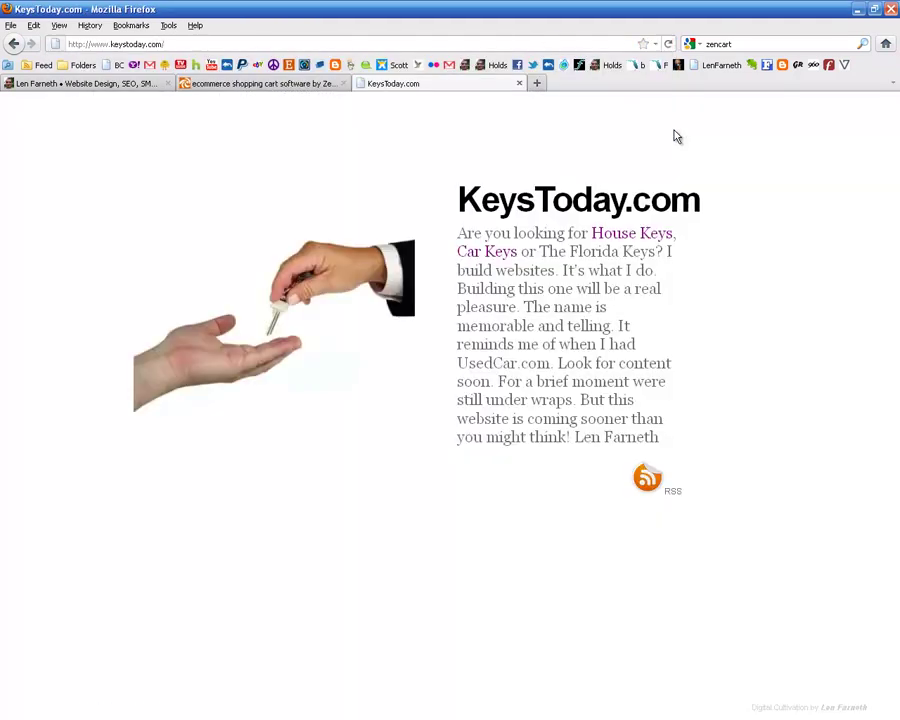
left_click(169, 44)
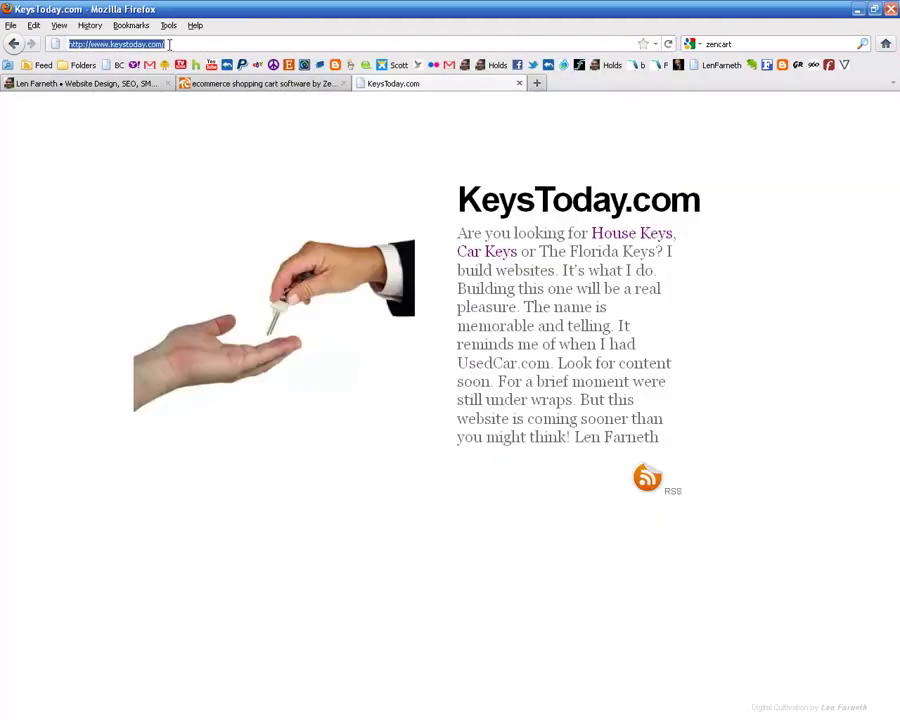
left_click(166, 44)
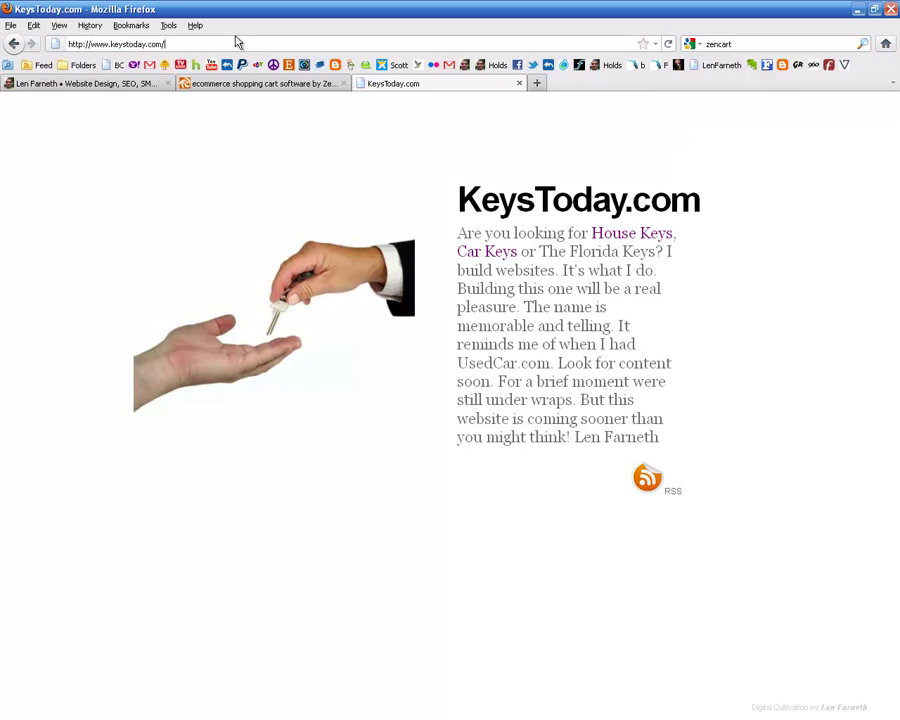
type("boats")
key("Return")
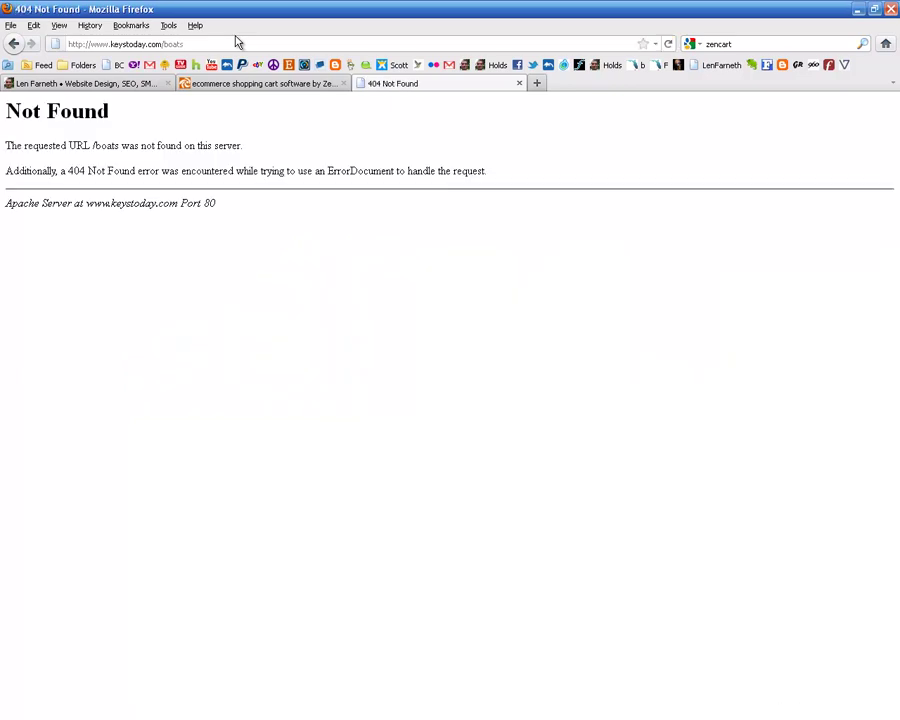
left_click(199, 45)
left_click(199, 46)
key("BackSpace")
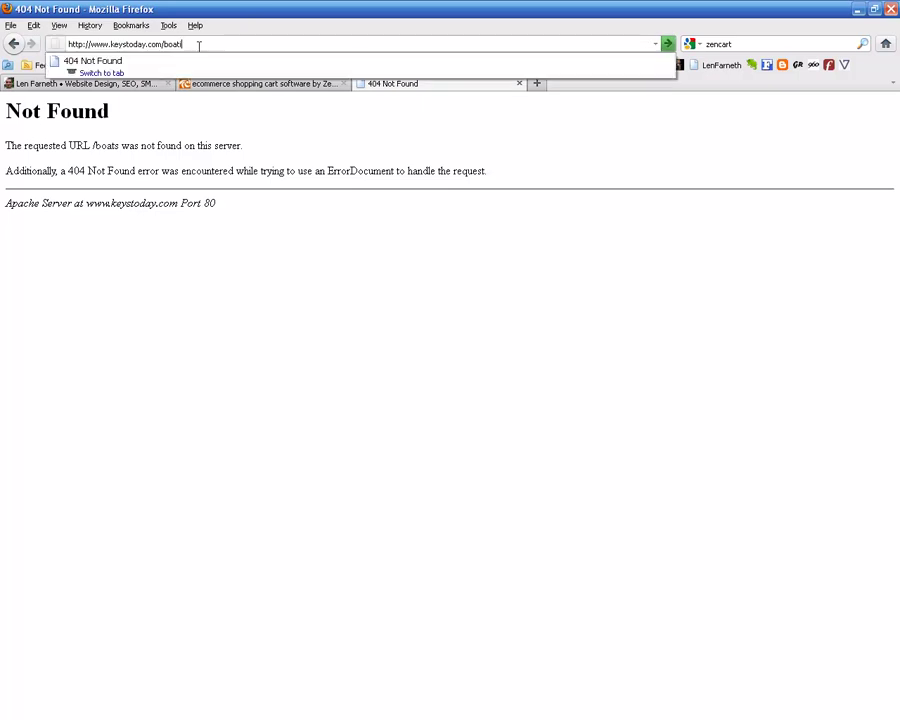
type("ing/")
key("Return")
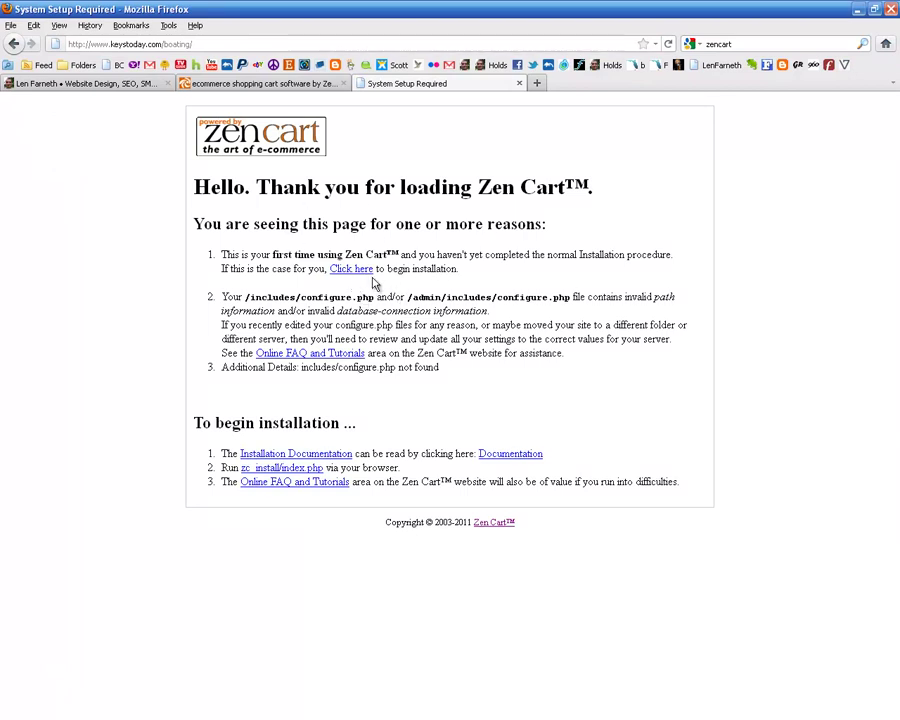
Step: Begin the Zen Cart installation, pass the Welcome page and accept the license to reach System Inspection
left_click(364, 270)
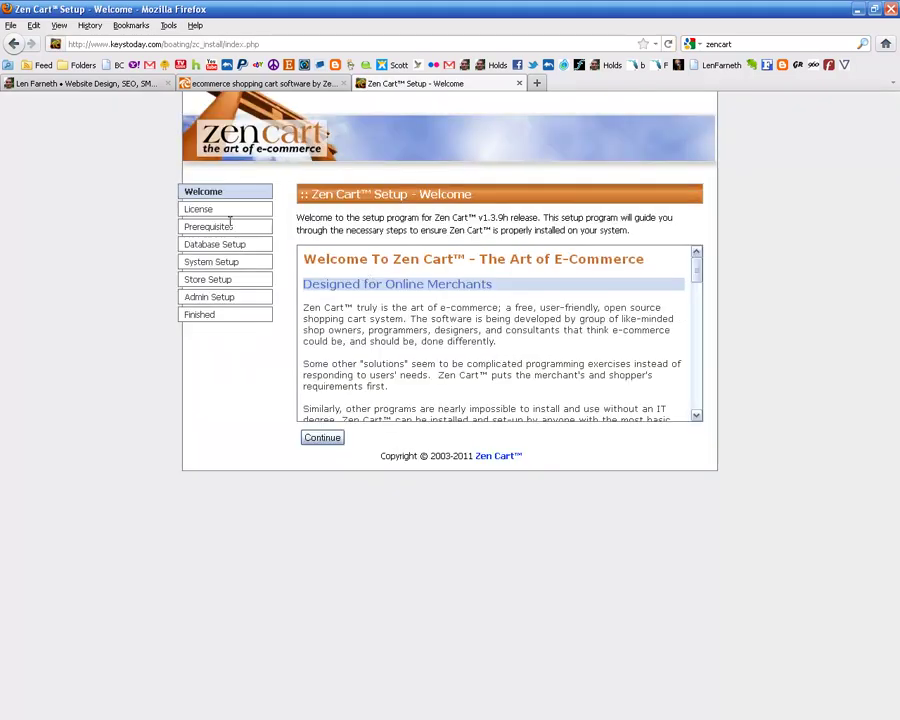
left_click(331, 439)
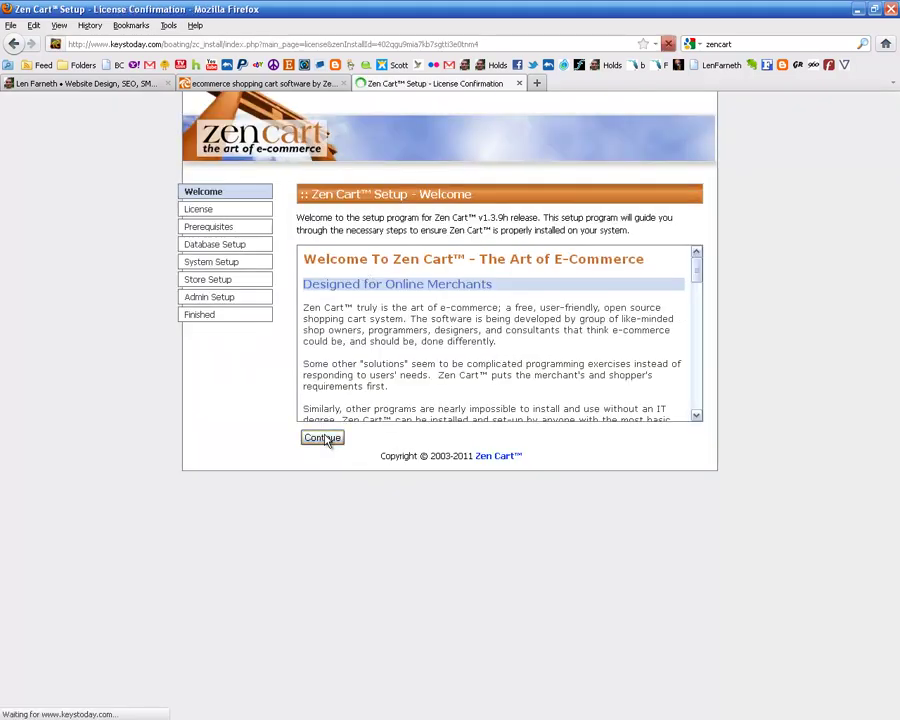
left_click(305, 436)
left_click(323, 473)
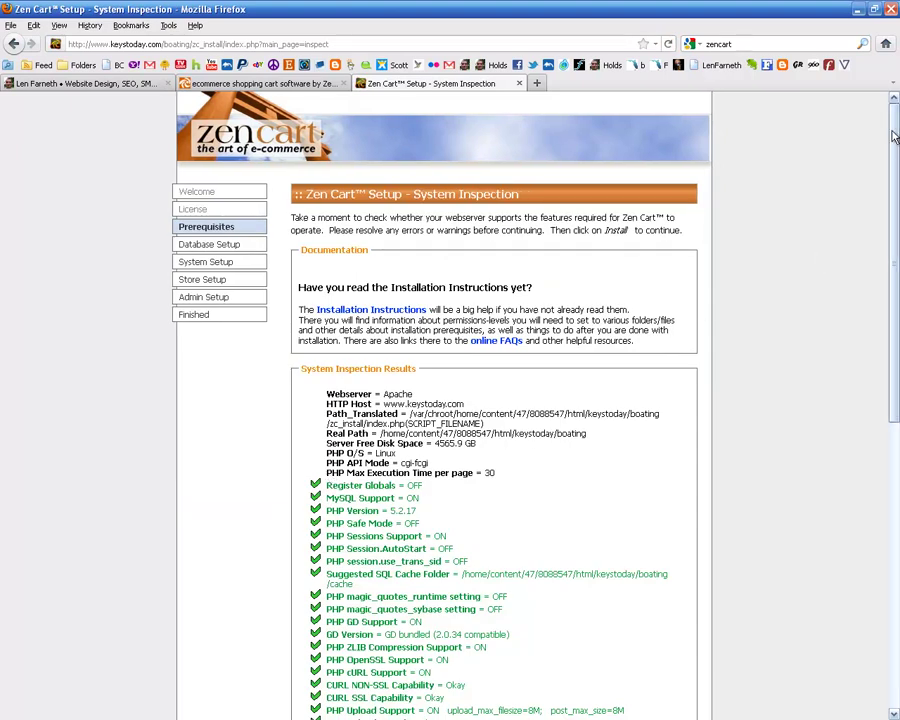
Step: Review the system inspection results and folder permissions, and proceed with the install to Database Setup
scroll(897, 230, "down", 4)
scroll(897, 230, "down", 4)
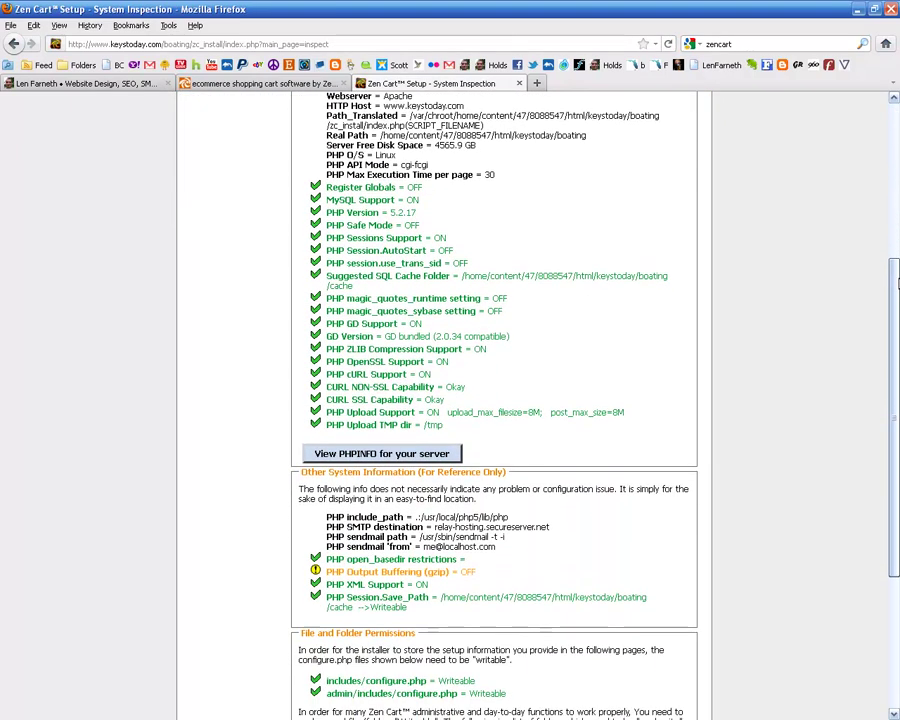
scroll(897, 230, "down", 4)
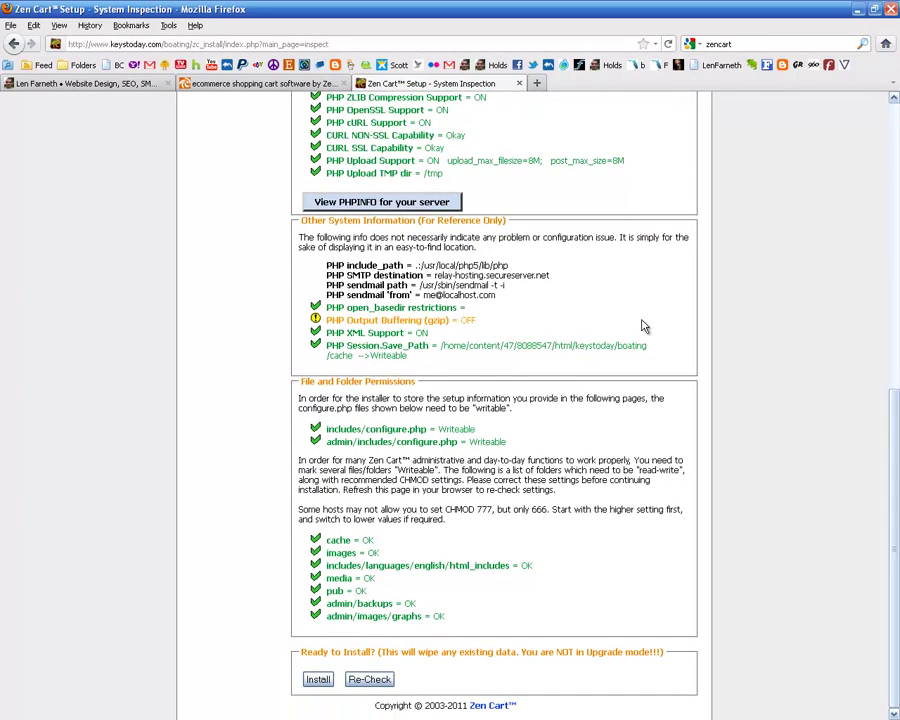
scroll(897, 420, "up", 12)
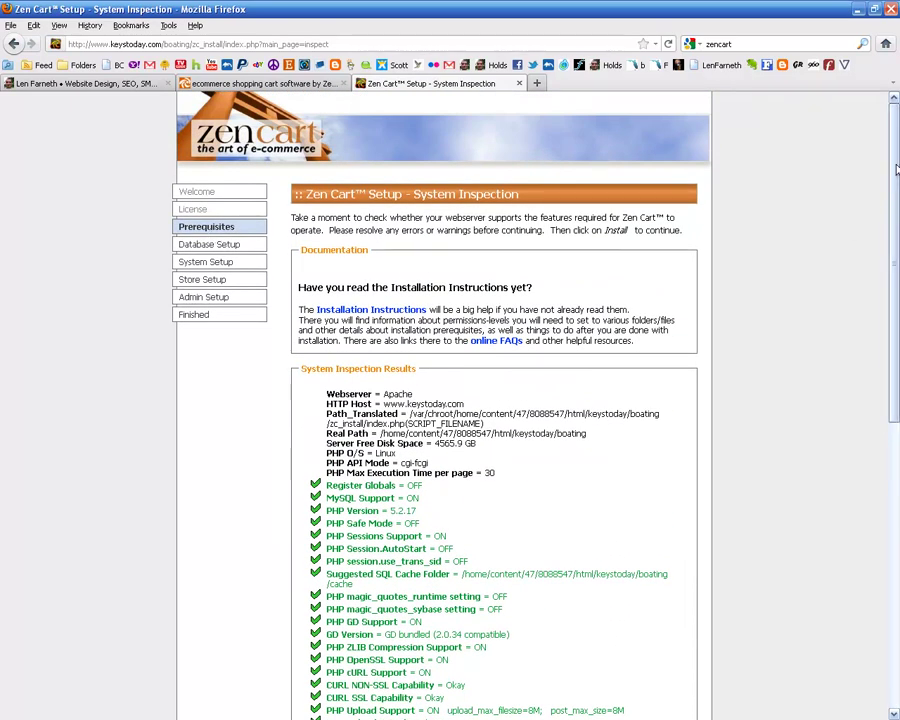
scroll(620, 350, "down", 10)
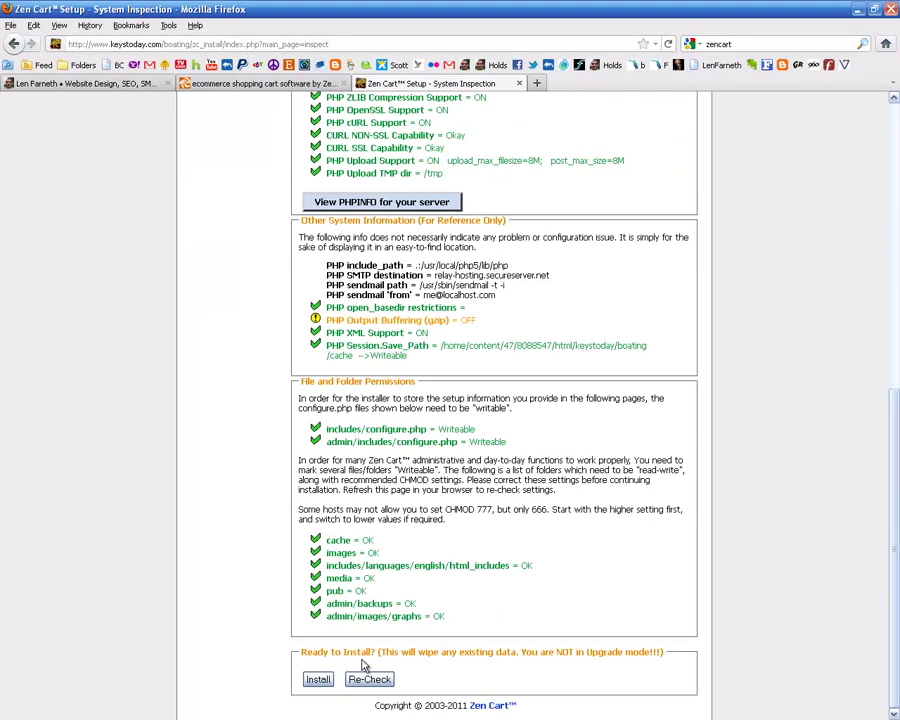
left_click(318, 680)
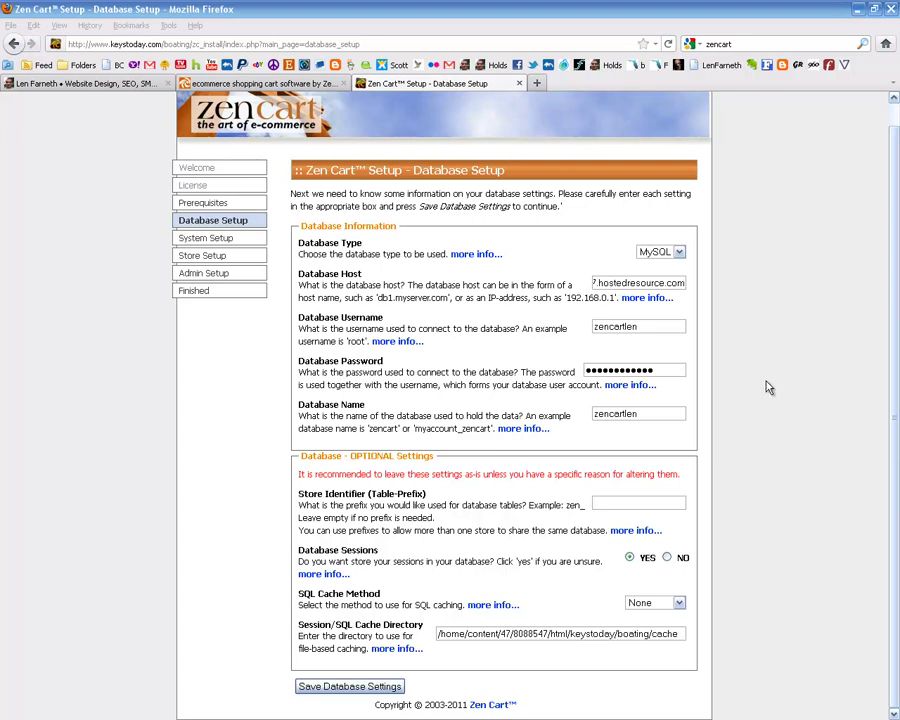
Step: Set the Store Identifier (Table-Prefix) to boat_ and save the database settings
left_click(890, 297)
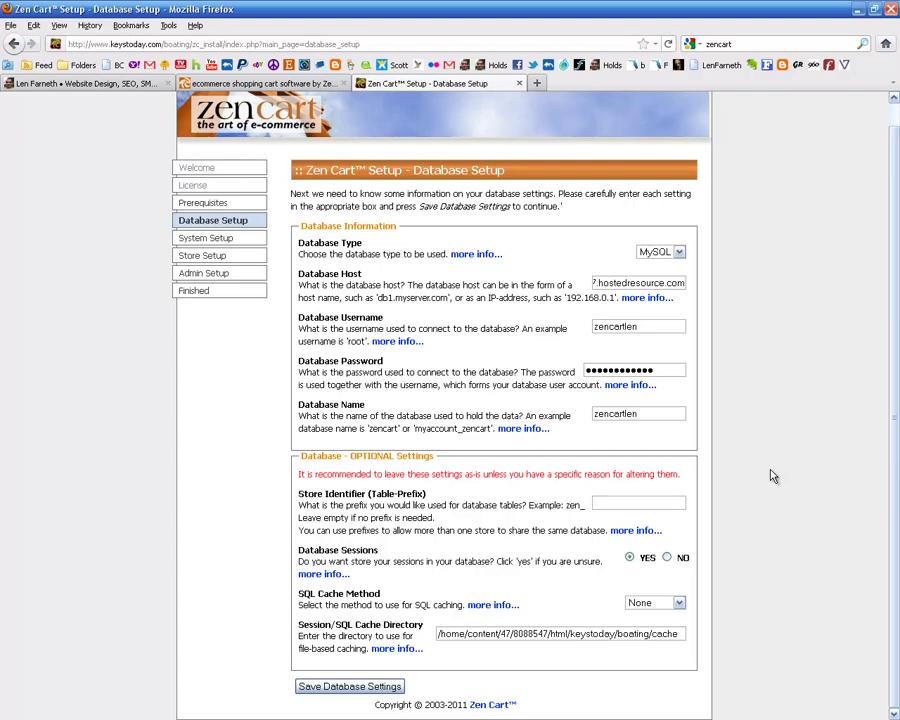
type("boat_")
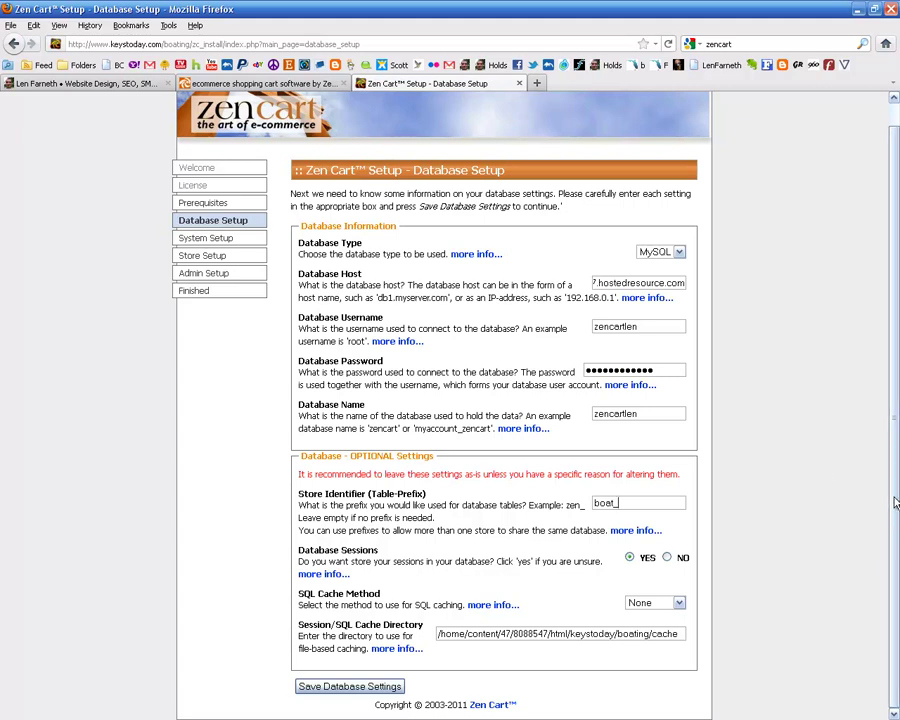
left_click(365, 693)
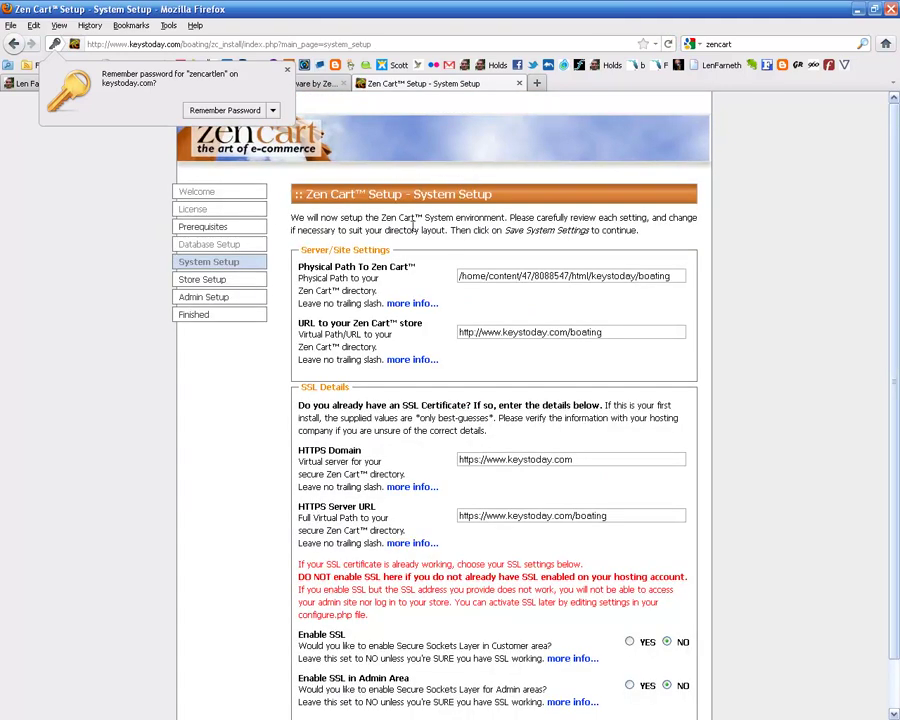
Step: Let the browser remember the database login, and save the System Setup settings with SSL left disabled for both the customer and admin areas
left_click(222, 110)
scroll(897, 388, "down", 1)
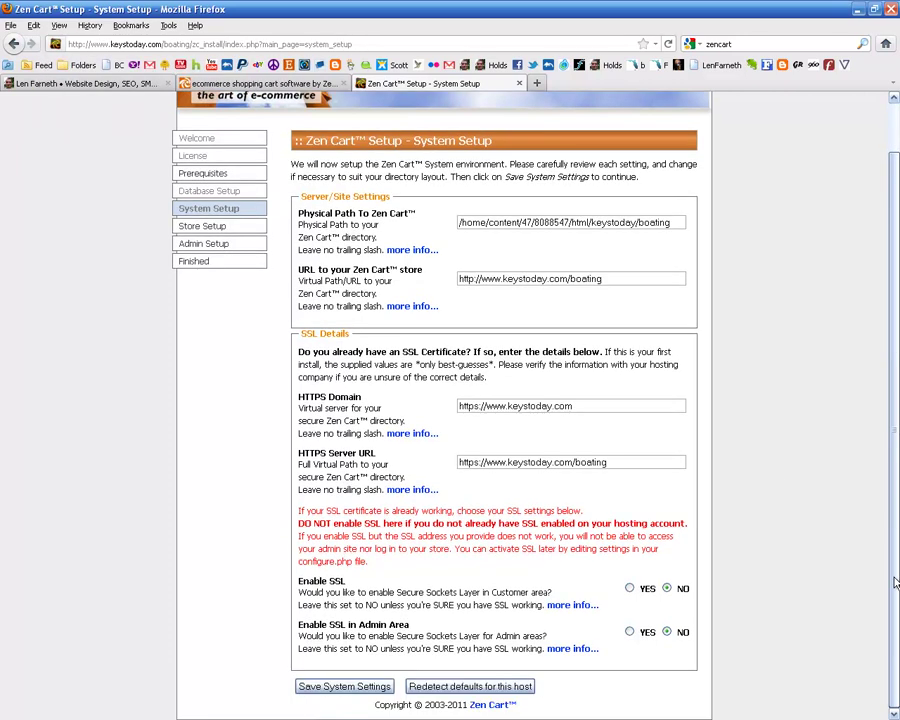
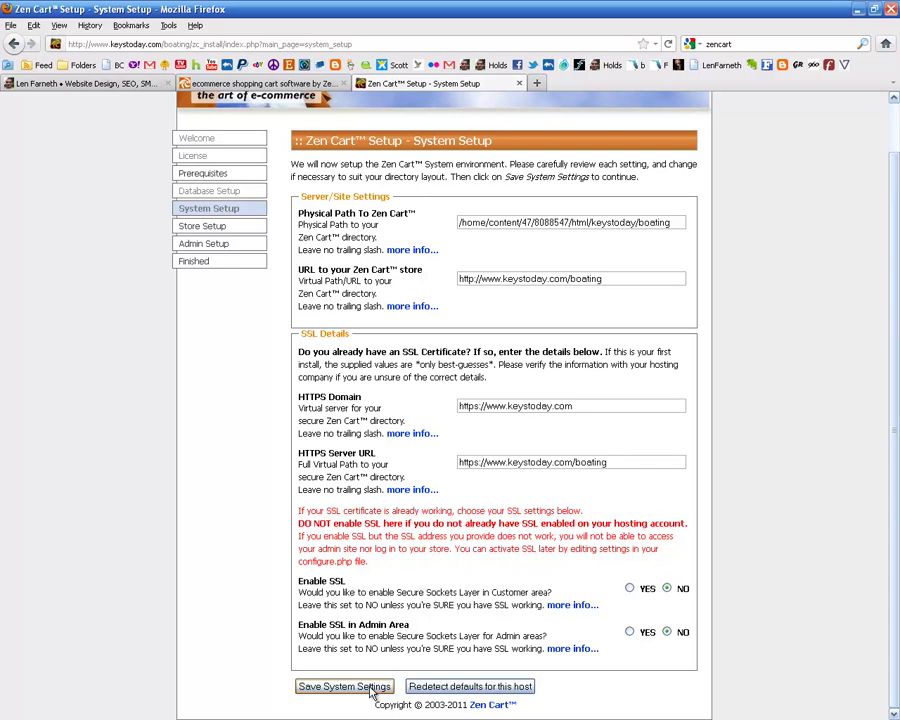
left_click(373, 688)
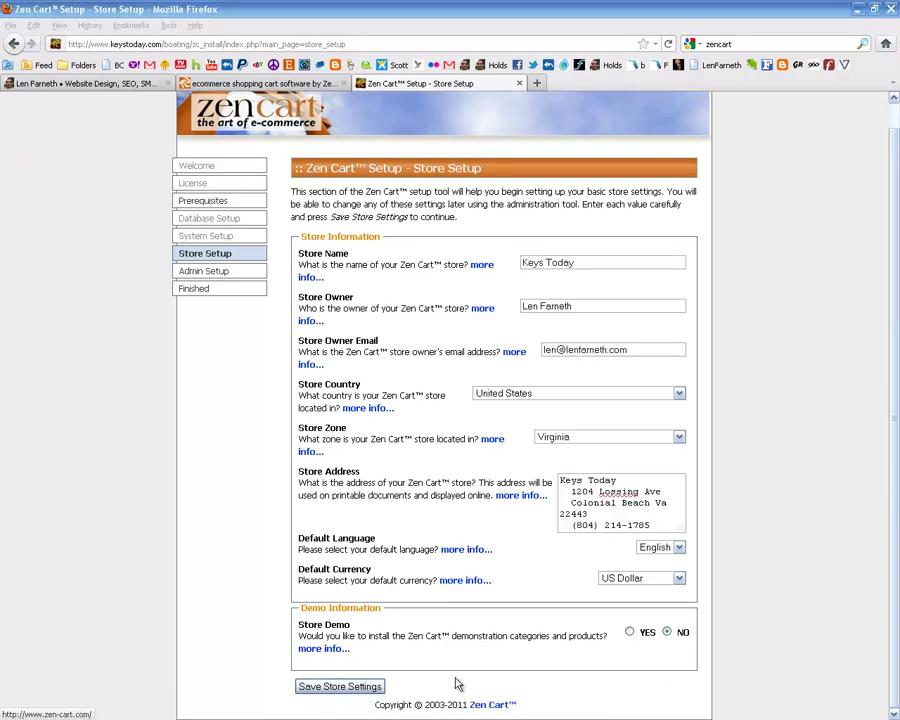
Step: Save the Keys Today store details (United States, Virginia, English, US Dollar, no demo) and the administrator account with its username, password and e-mail
left_click(346, 689)
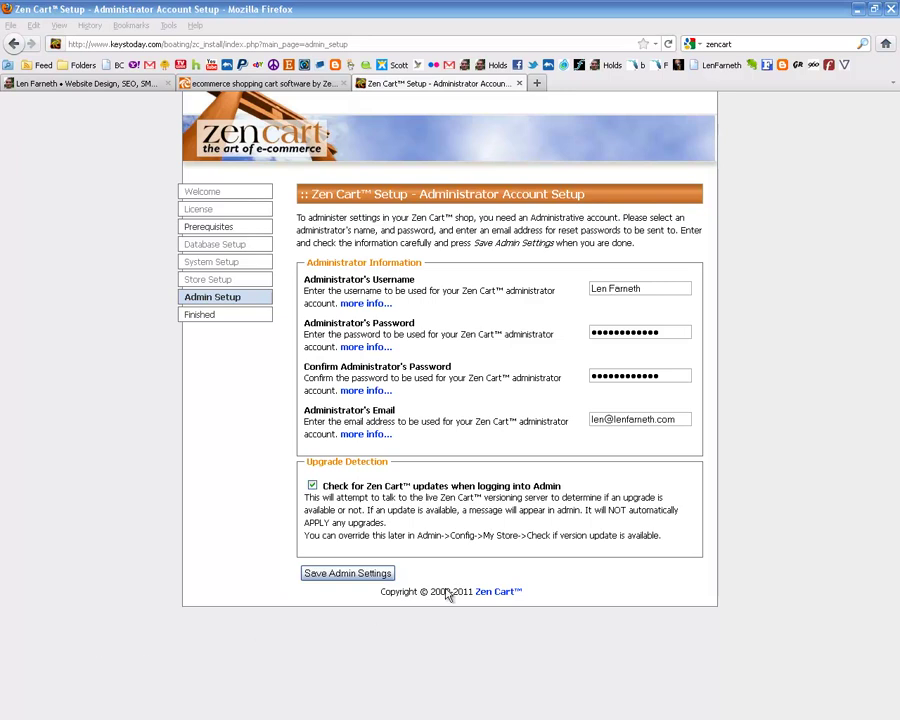
left_click(374, 575)
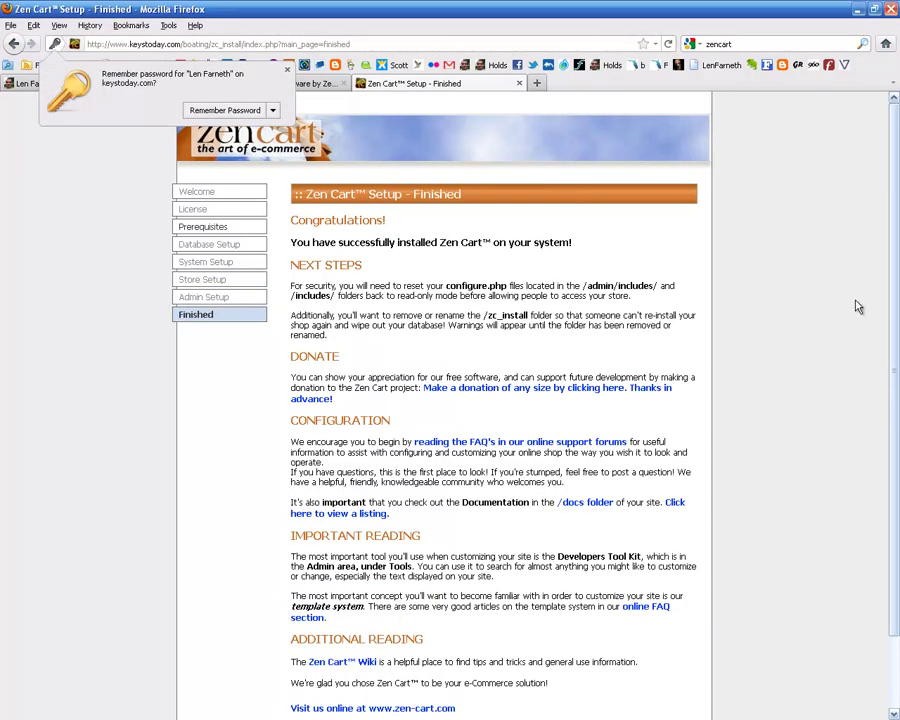
Step: Open the newly installed store from the end of the setup's Finished page
left_click_drag(887, 205, 887, 282)
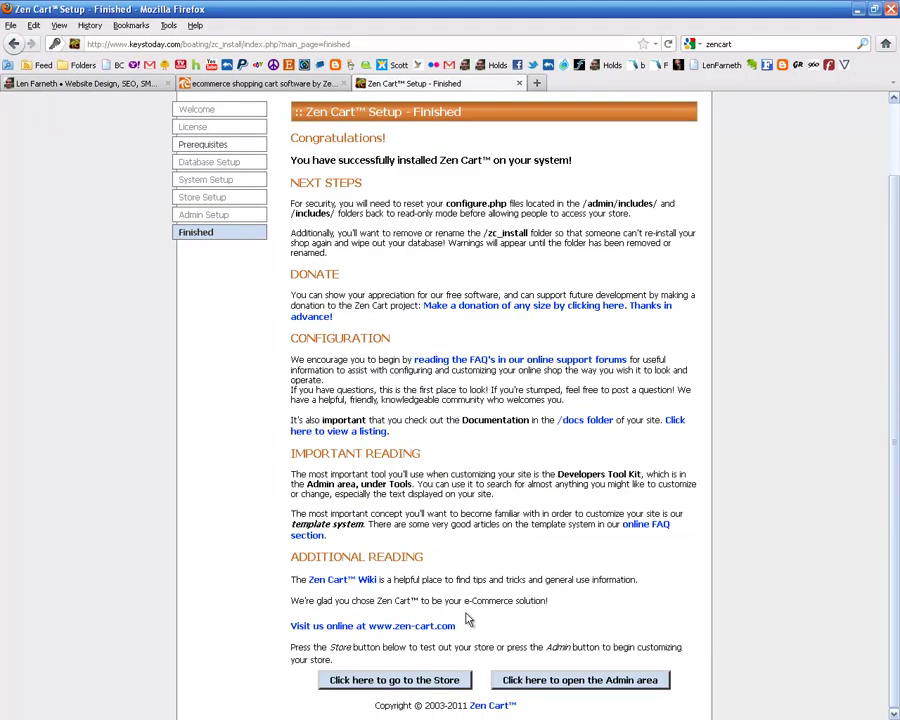
left_click(435, 683)
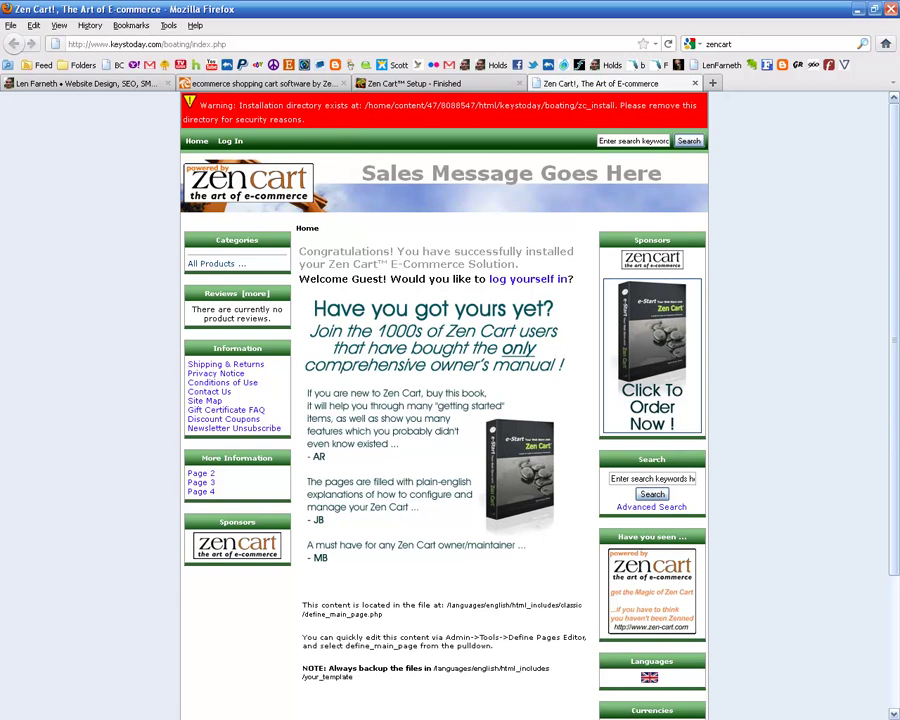
Step: Switch to FileZilla and delete the zc_install folder from /keystoday/boating on the server
key("alt+Tab")
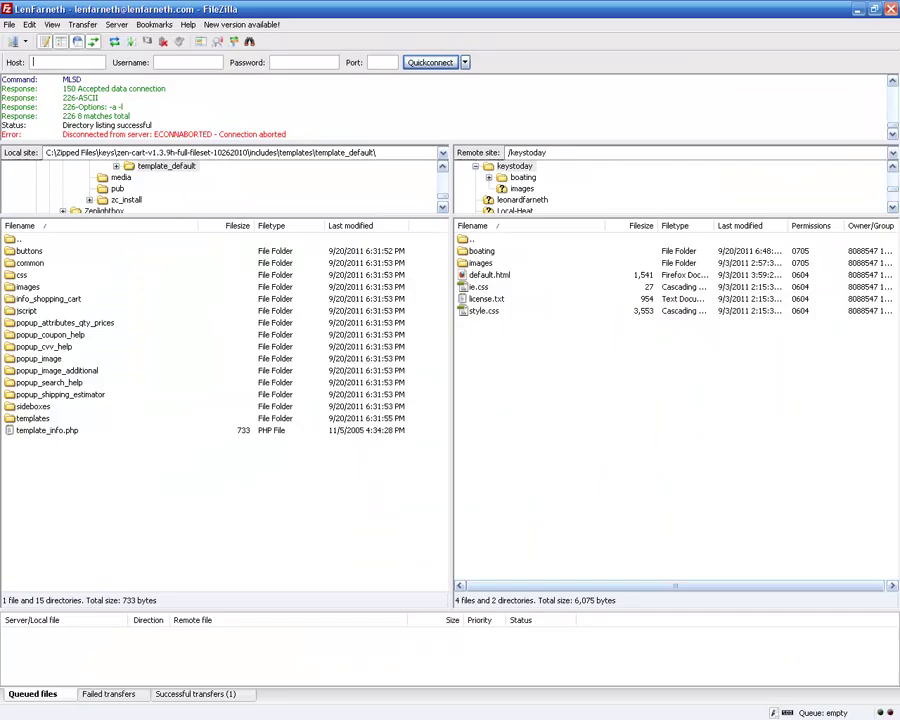
double_click(473, 238)
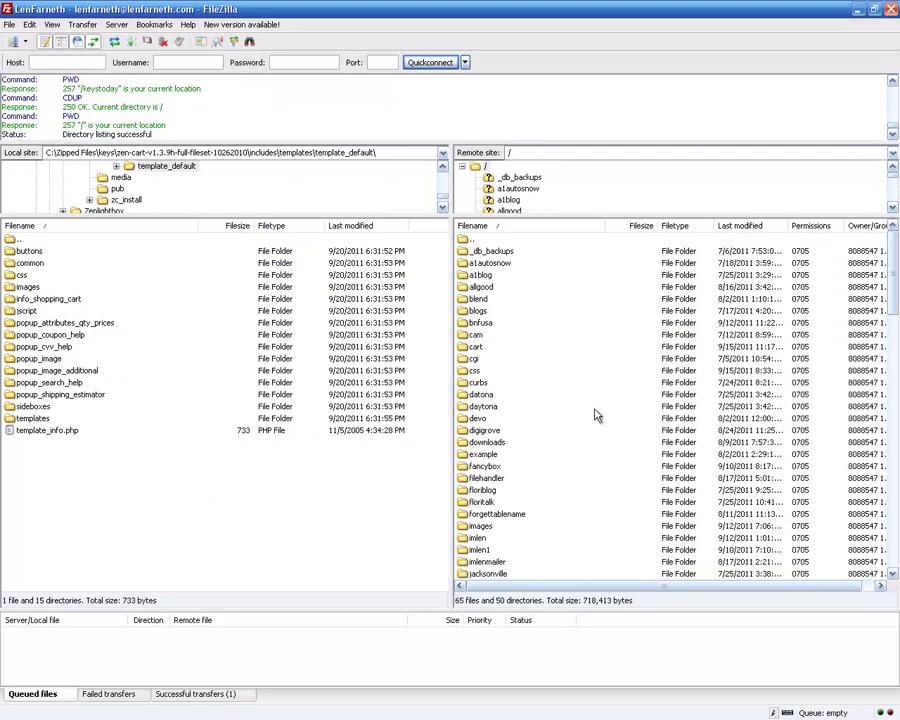
left_click_drag(889, 295, 883, 361)
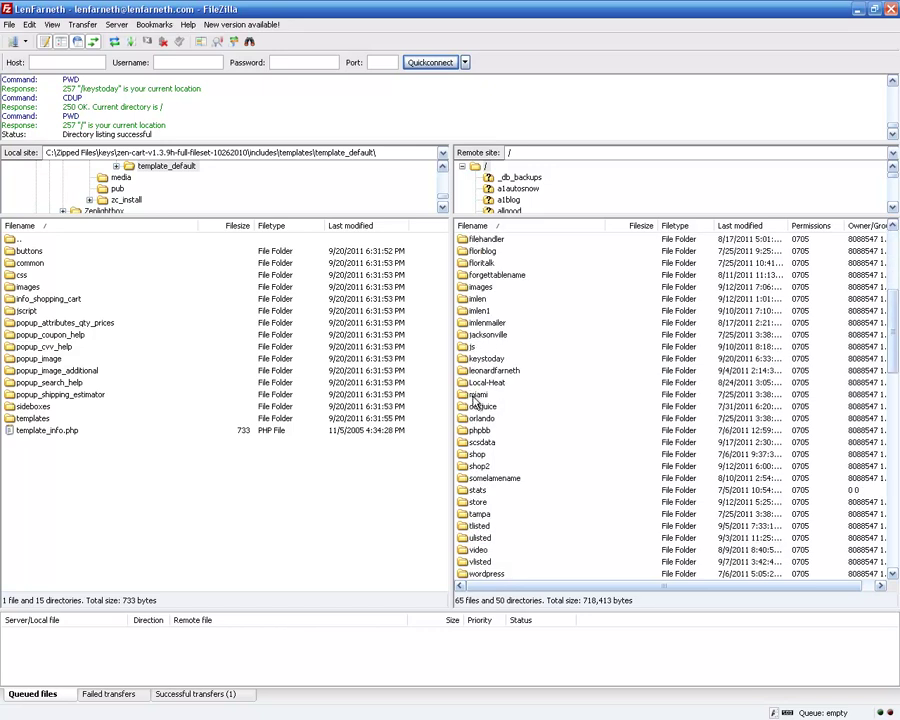
double_click(470, 359)
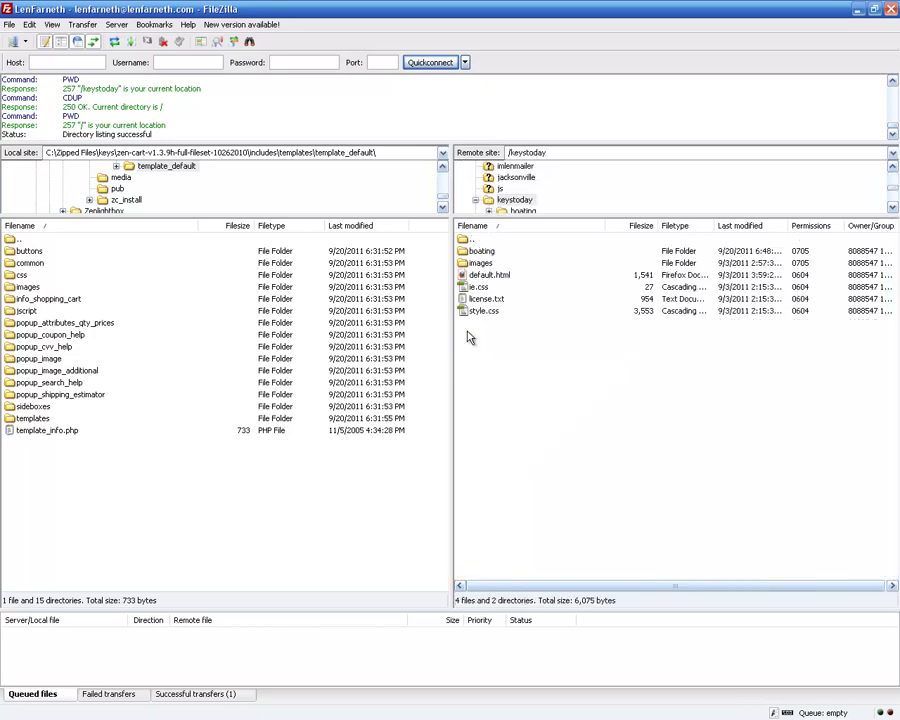
double_click(472, 251)
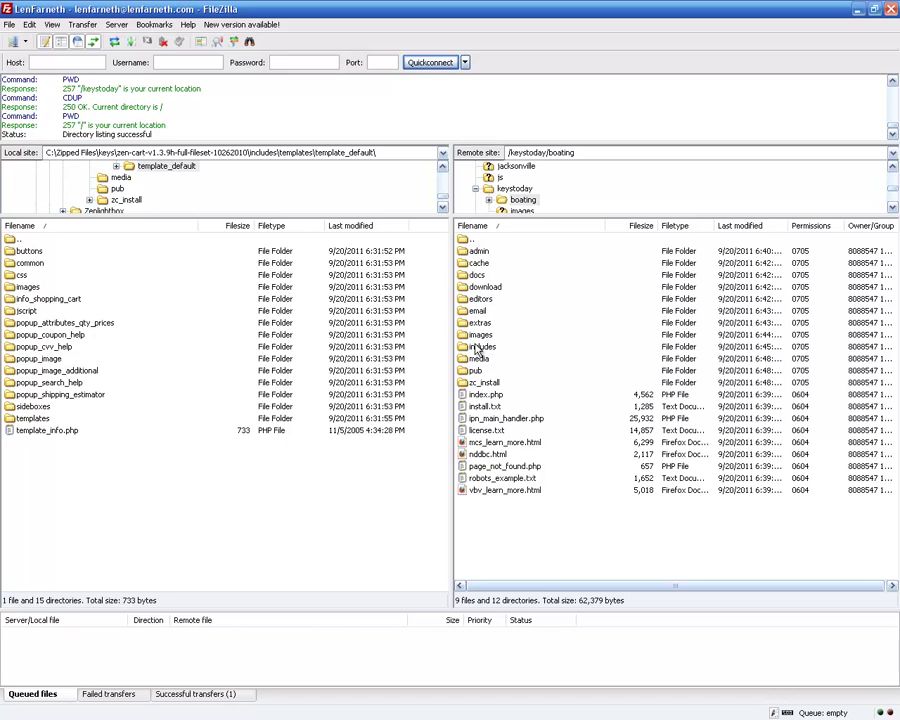
left_click(472, 384)
right_click(474, 388)
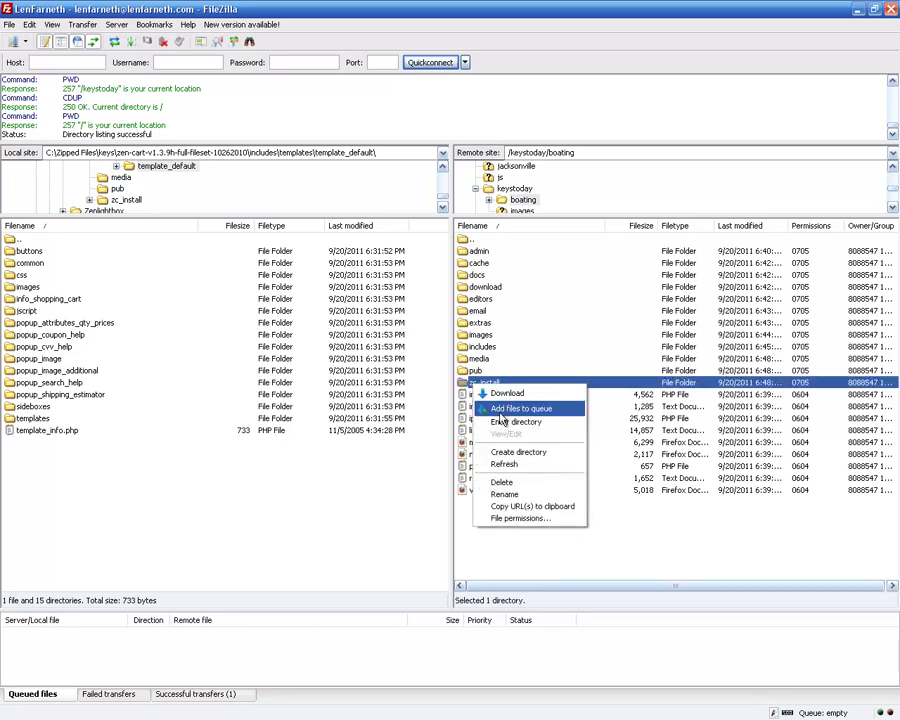
left_click(514, 485)
left_click(424, 406)
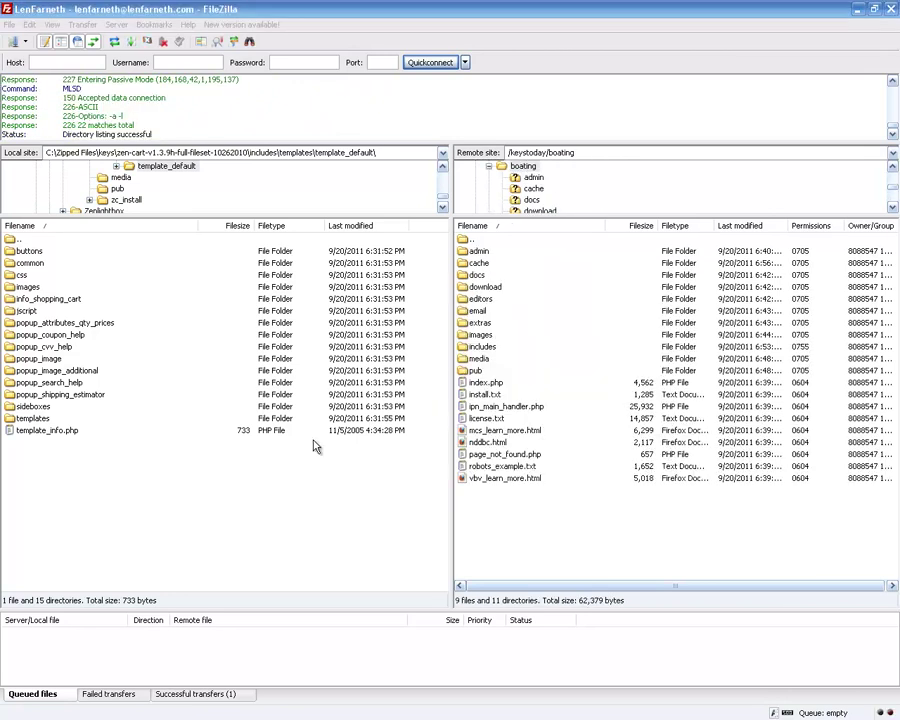
Step: Rename the admin folder in /keystoday/boating on the server as zzzadmin
left_click(481, 251)
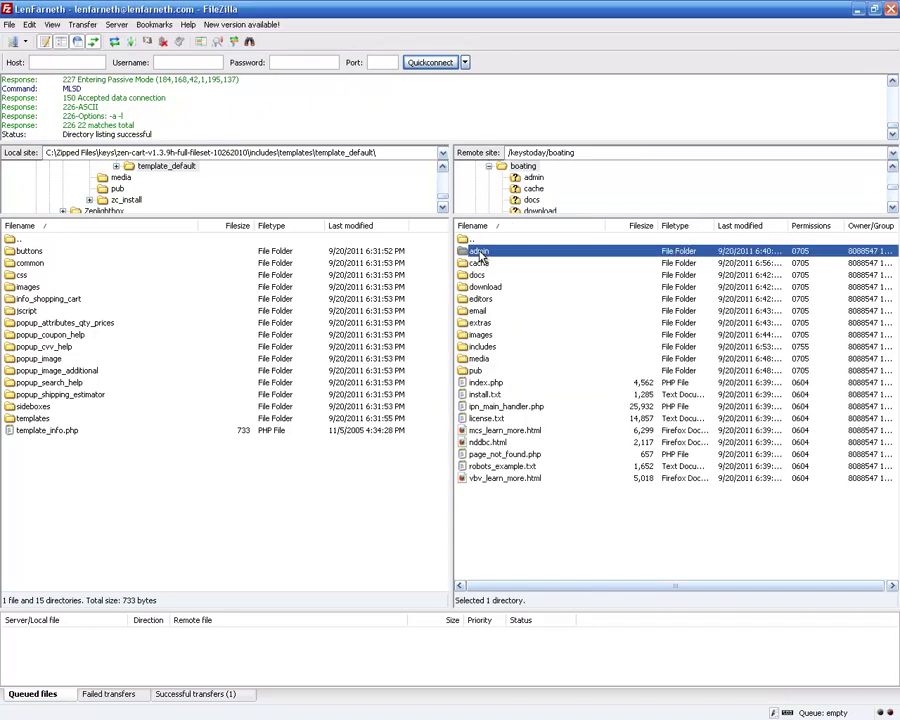
left_click(481, 253)
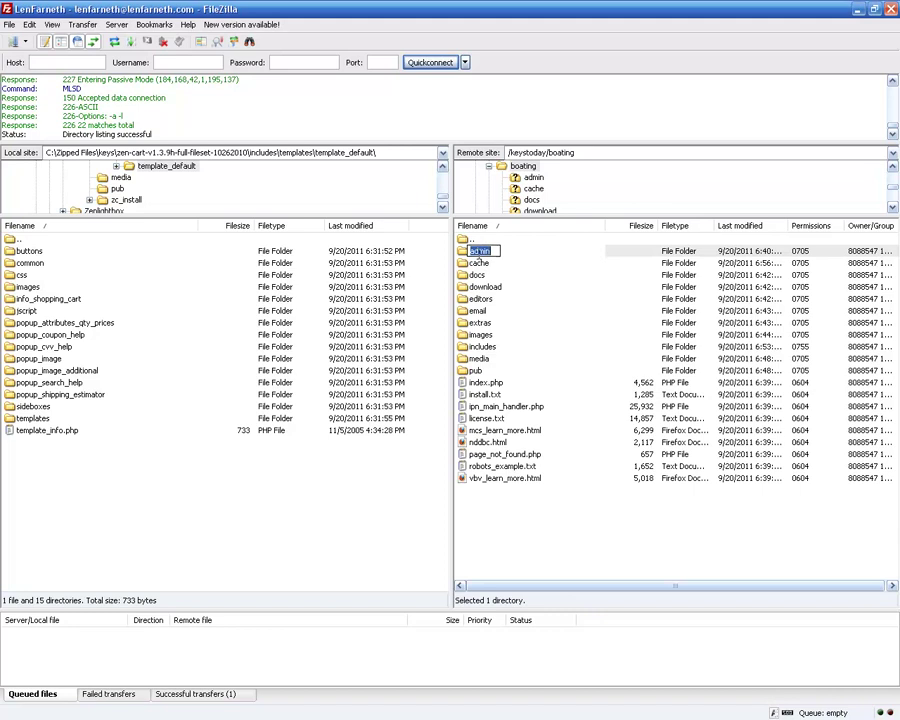
key("End")
type("zzz")
key("Return")
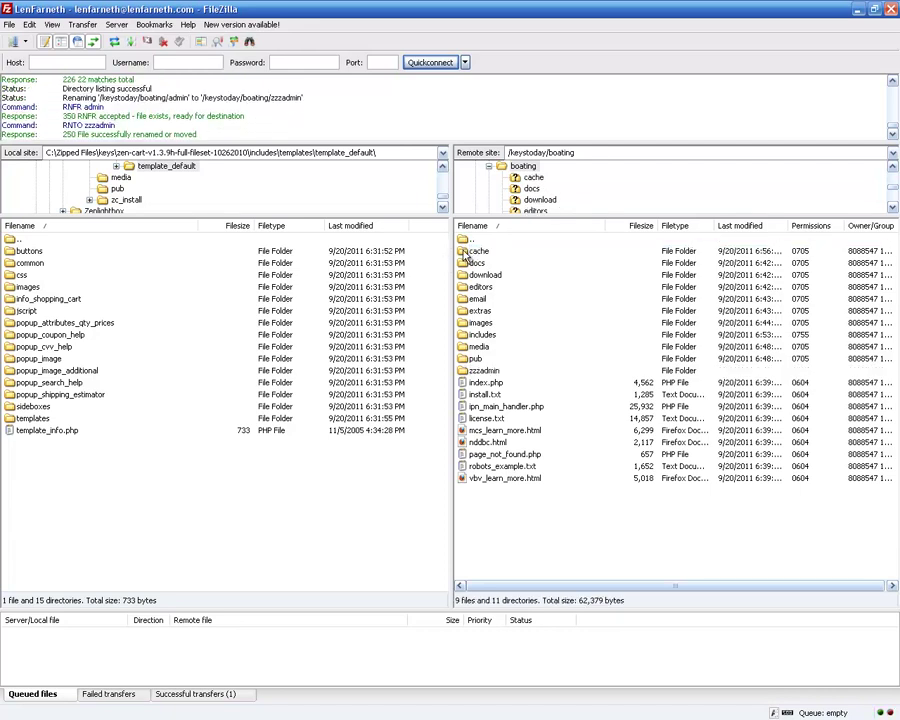
Step: Edit configure.php from zzzadmin/includes in Notepad++ so that DIR_WS_ADMIN, DIR_WS_HTTPS_ADMIN and DIR_FS_ADMIN point to the zzzadmin folder
double_click(470, 371)
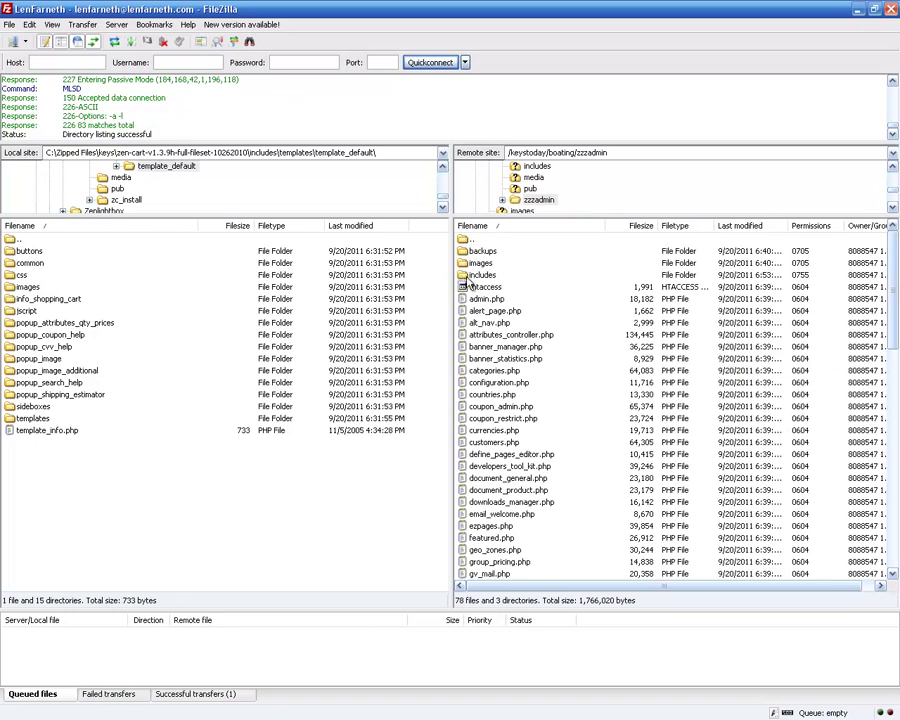
left_click(470, 276)
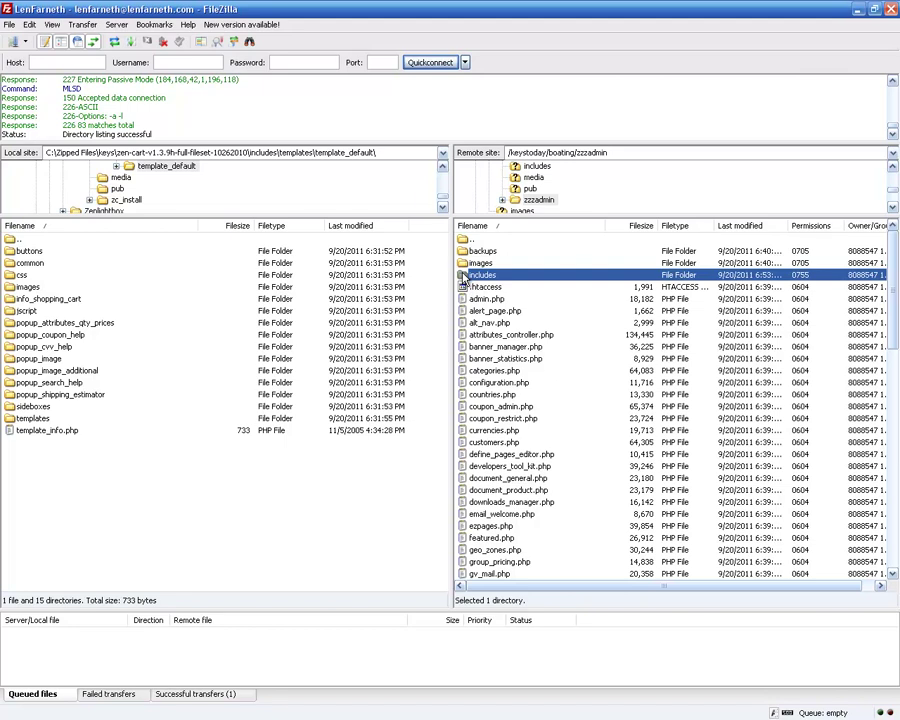
double_click(463, 279)
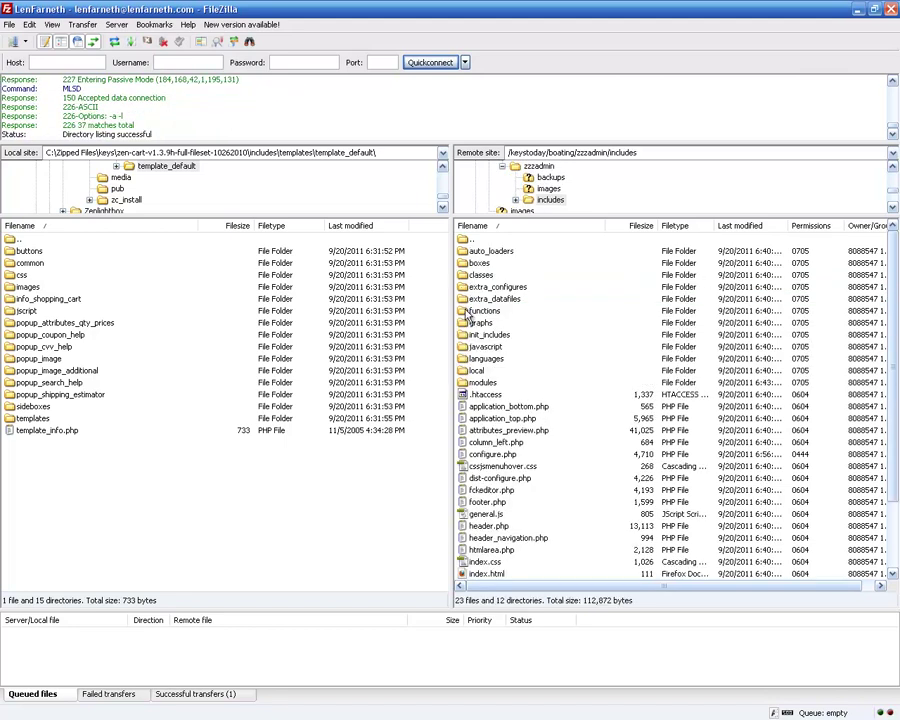
double_click(492, 455)
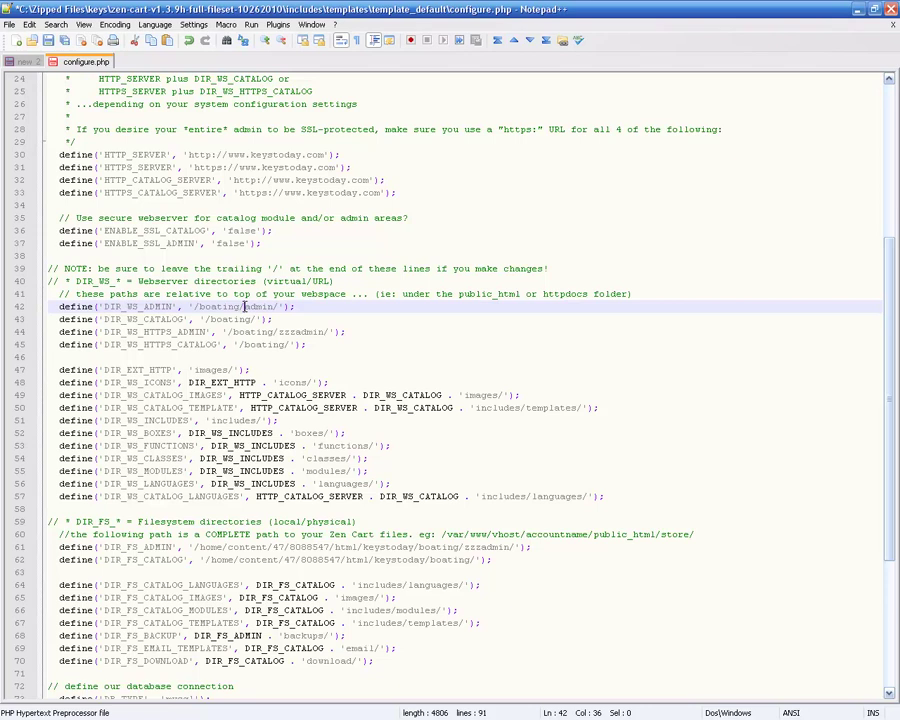
type("zzz")
key("alt+Tab")
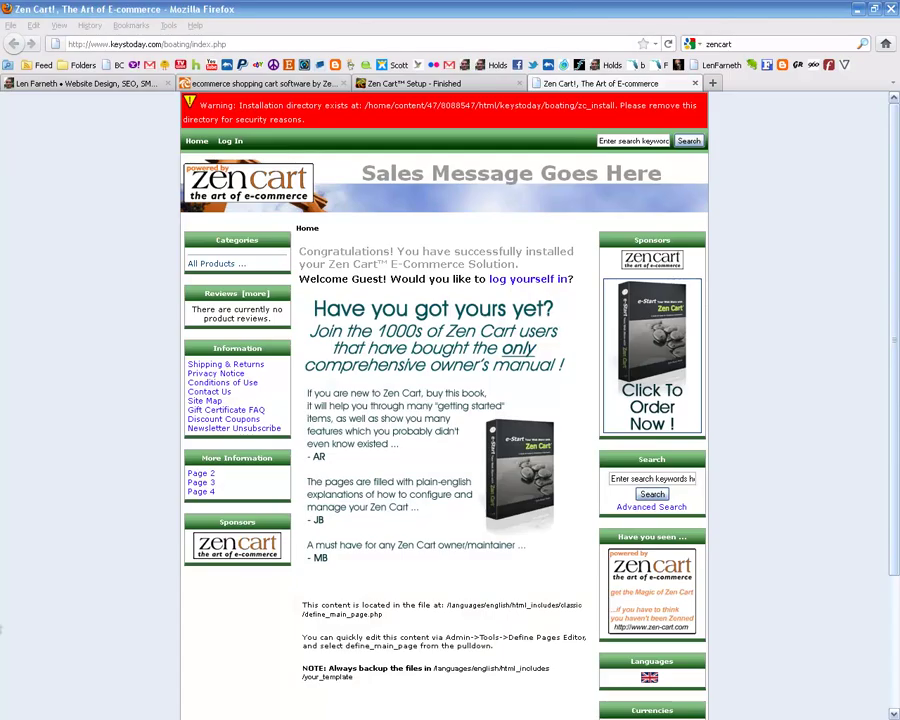
left_click(670, 45)
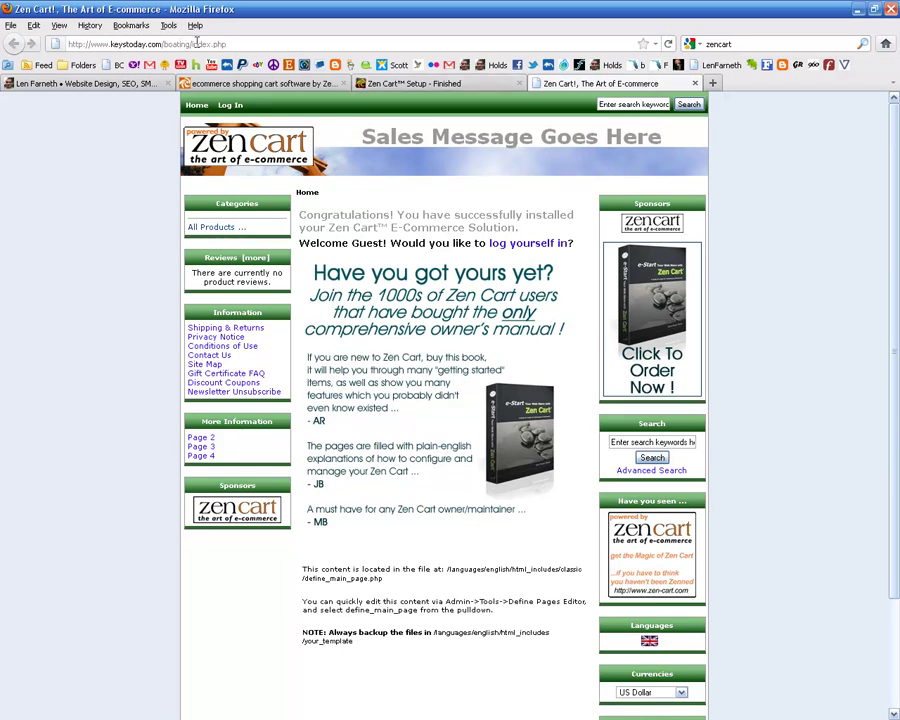
left_click_drag(192, 44, 263, 48)
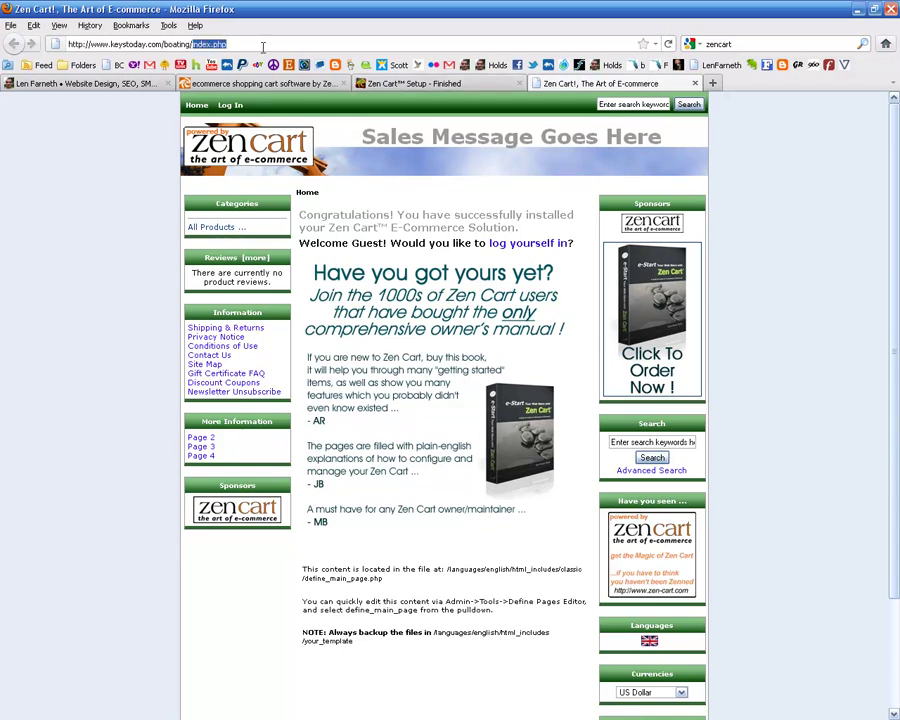
type("zzza")
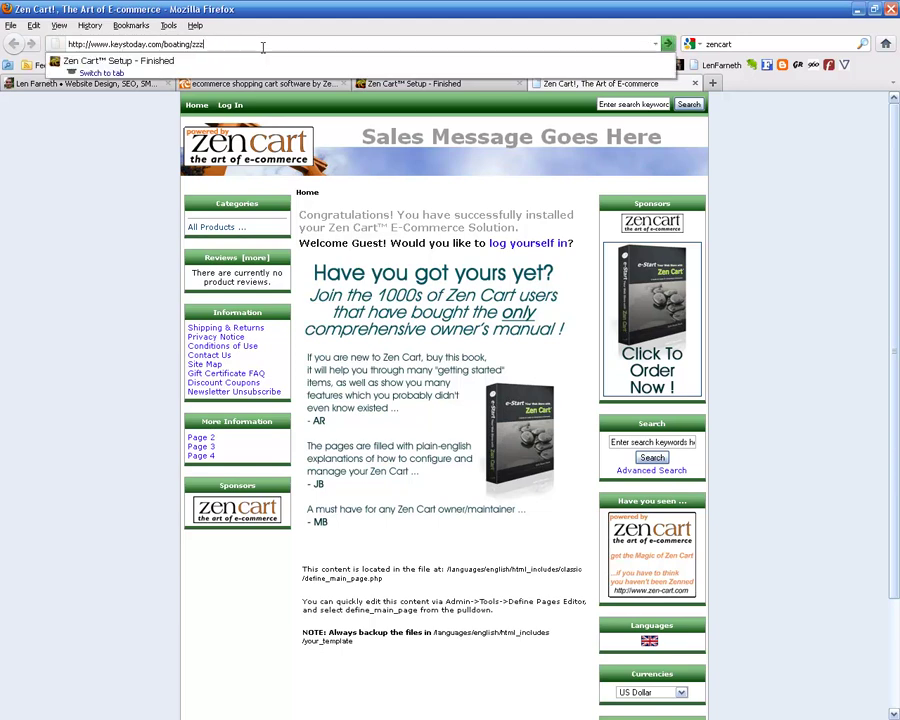
type("dmin")
key("Return")
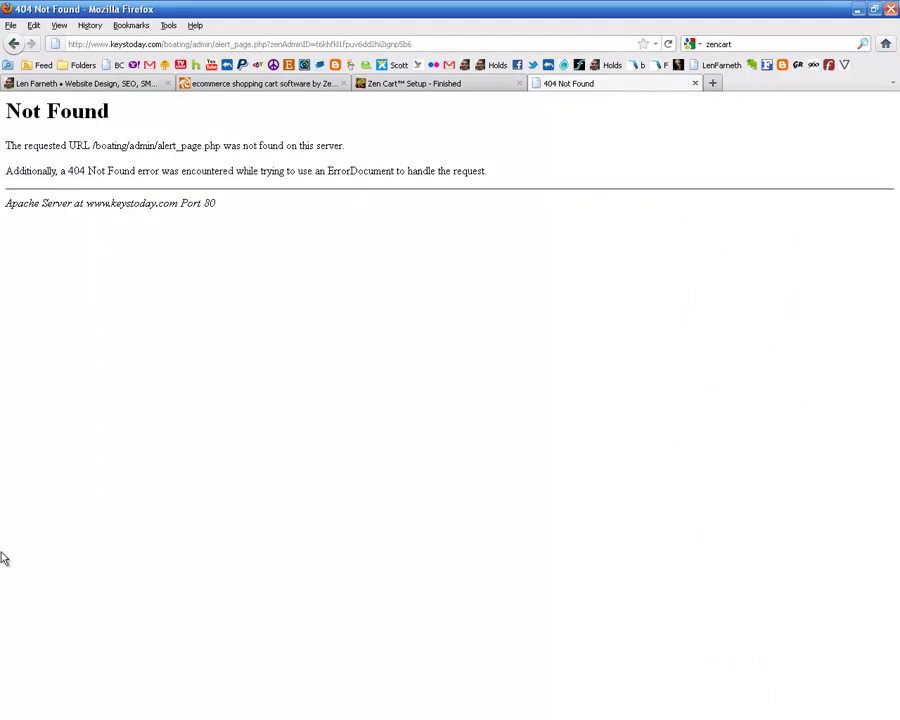
Step: In FileZilla, delete the server's configure.php in zzzadmin/includes and upload the edited local copy in its place
key("alt+Tab")
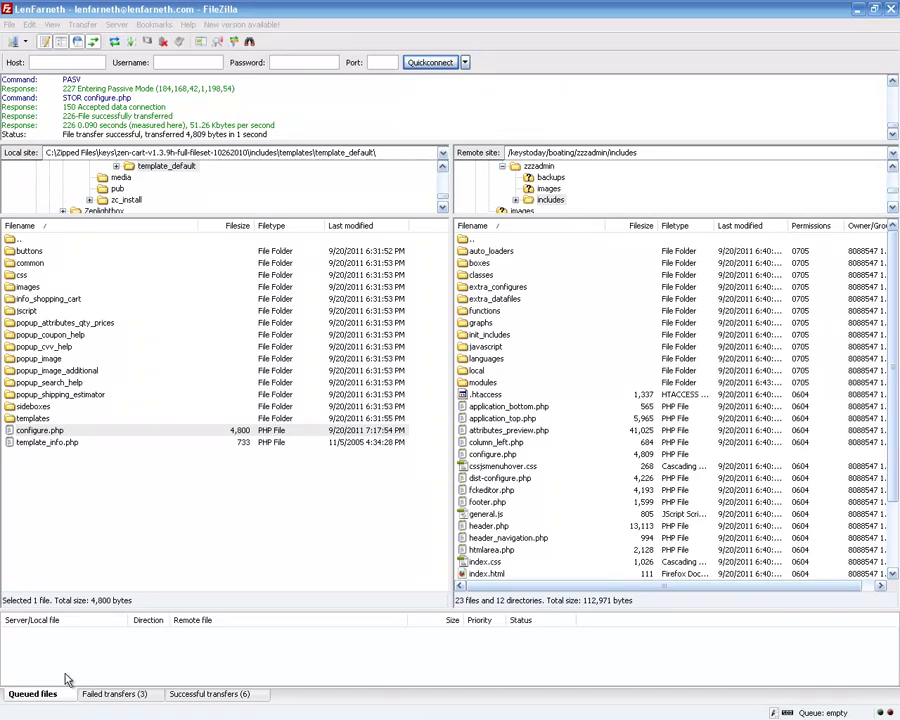
left_click(490, 456)
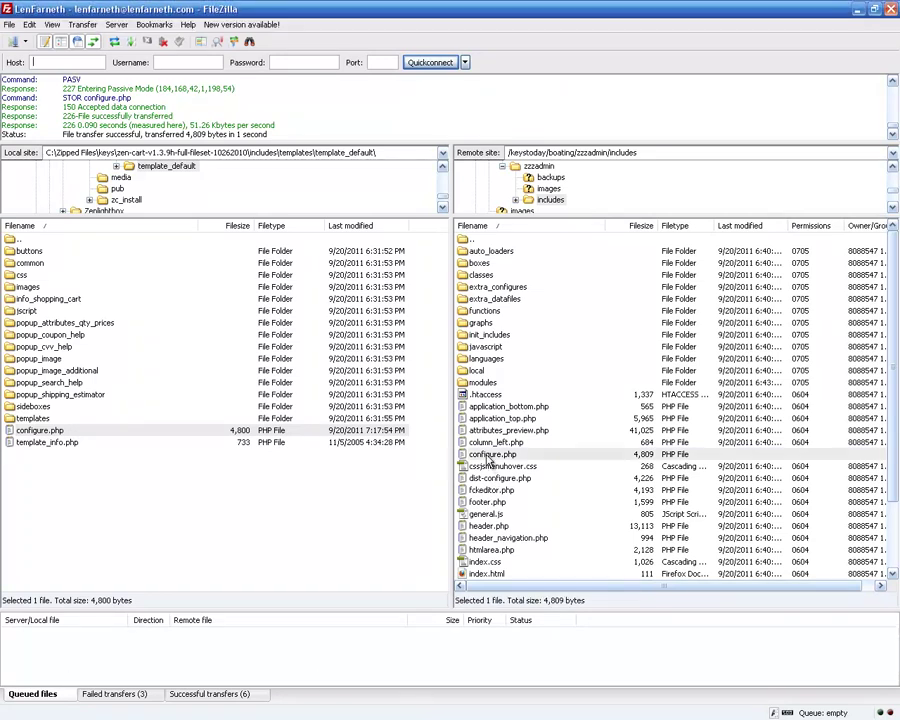
right_click(490, 458)
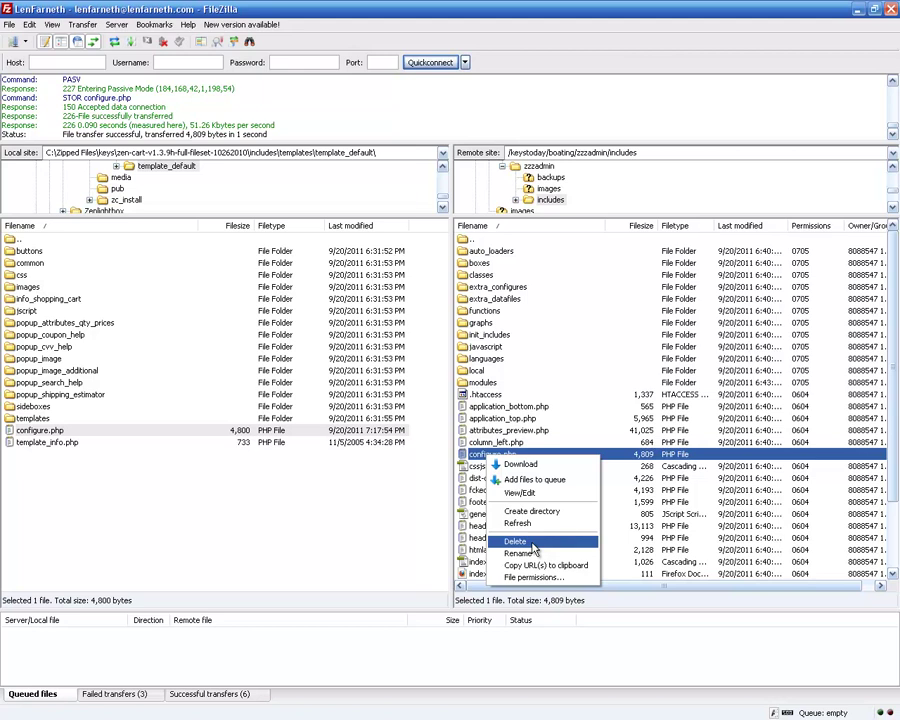
left_click(534, 544)
left_click(428, 407)
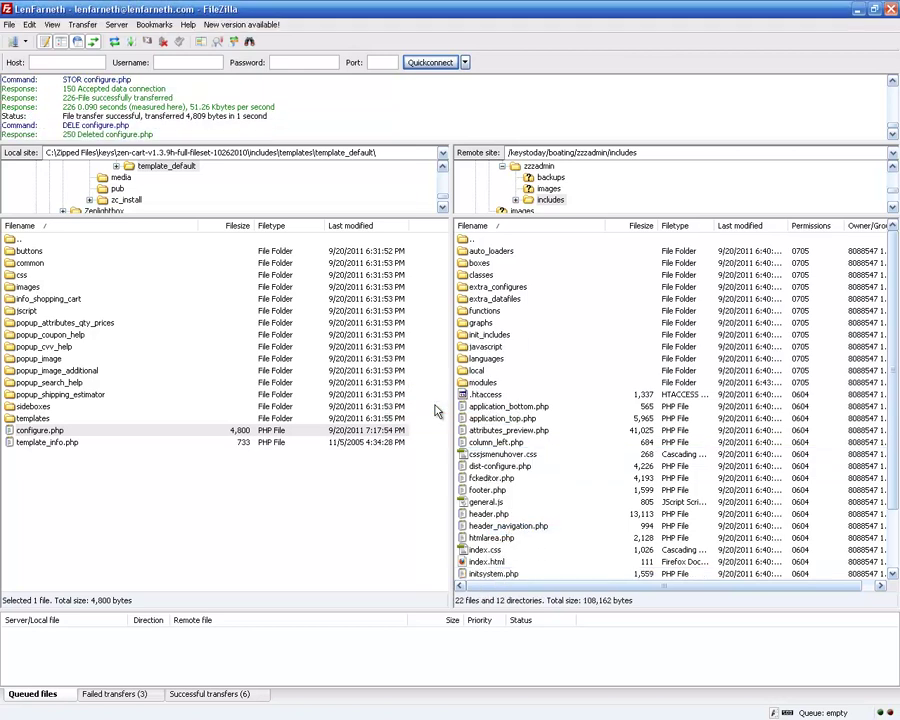
double_click(40, 431)
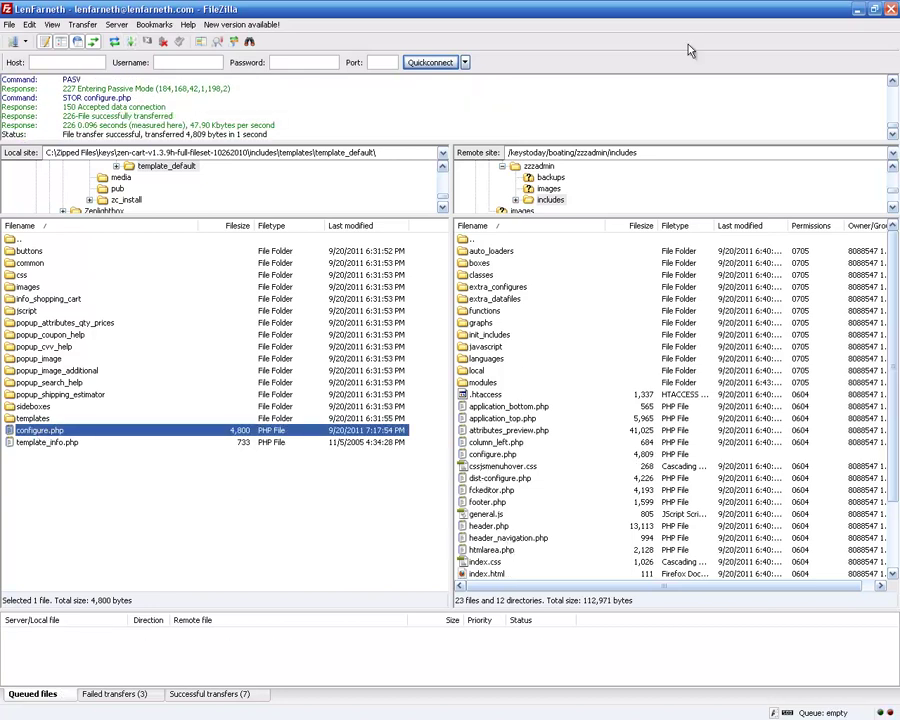
Step: Return to the Zen Cart admin in Firefox, load Admin Home, and open the Online Catalog
left_click(857, 10)
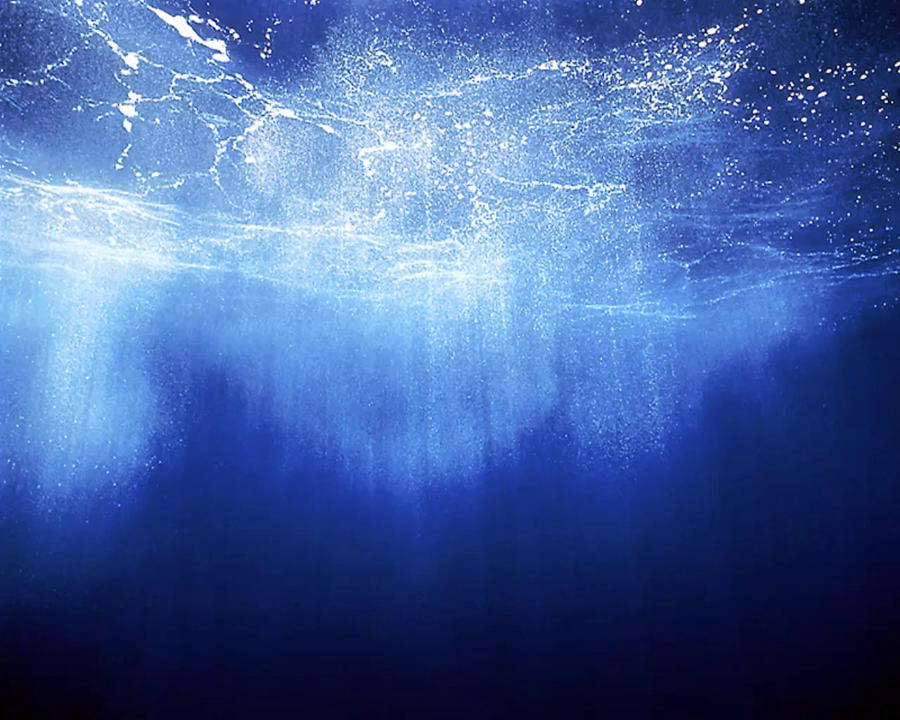
key("alt+Tab")
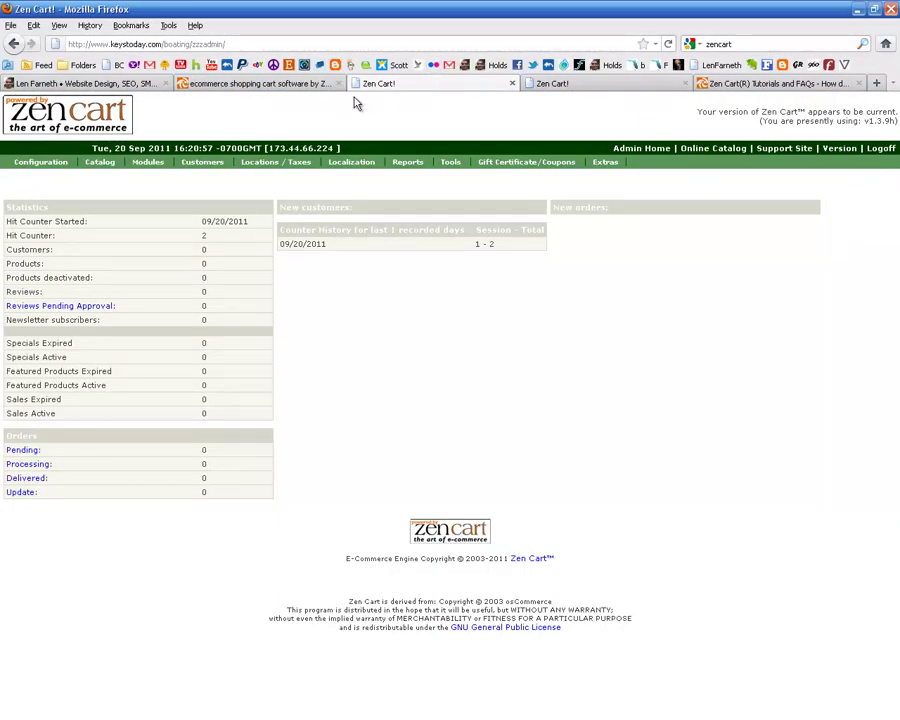
left_click(645, 150)
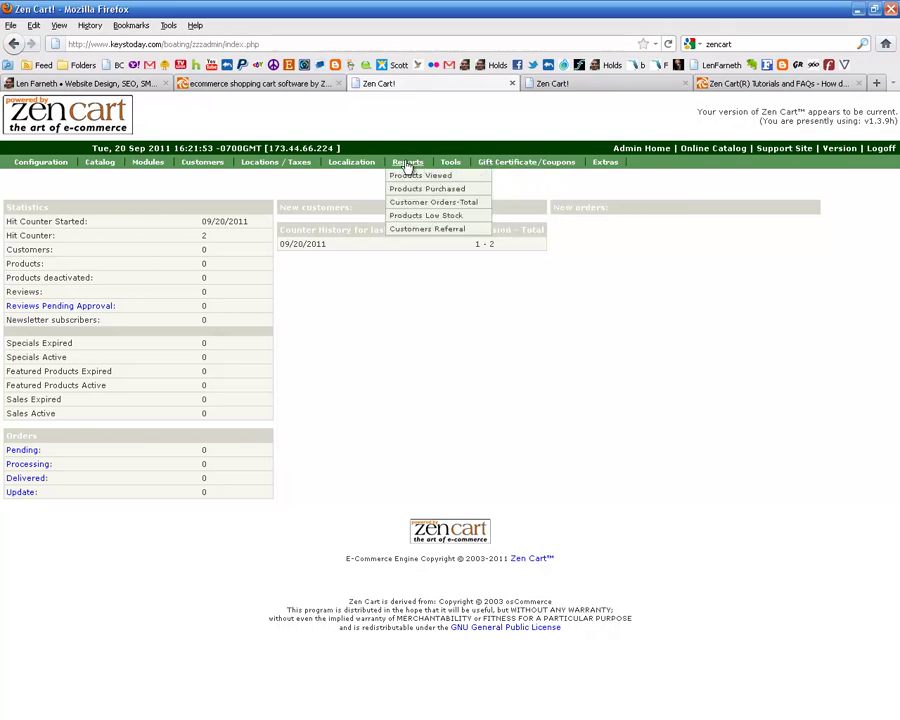
left_click(727, 151)
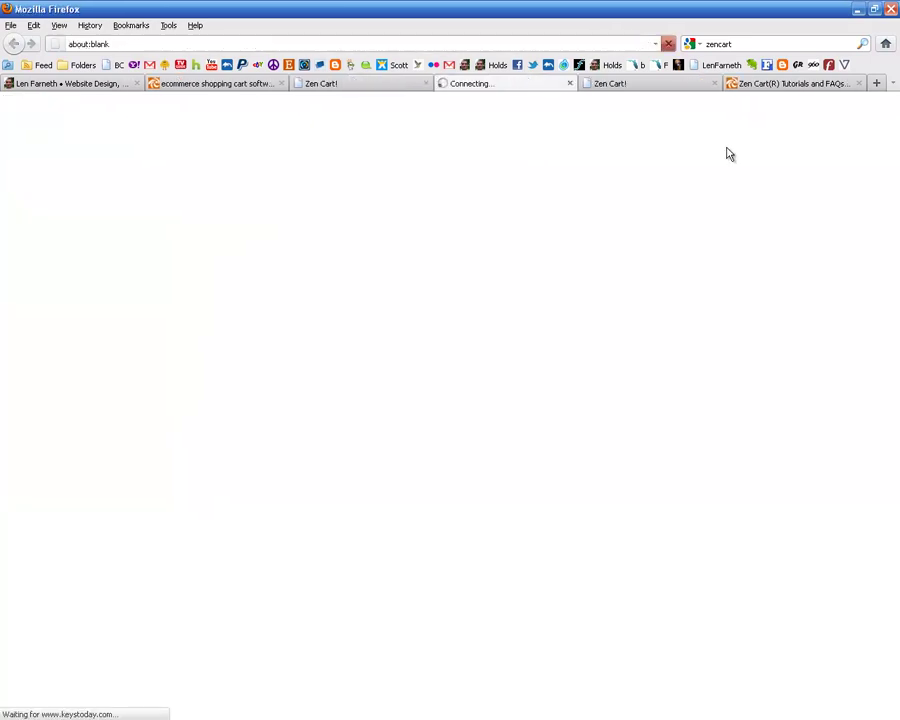